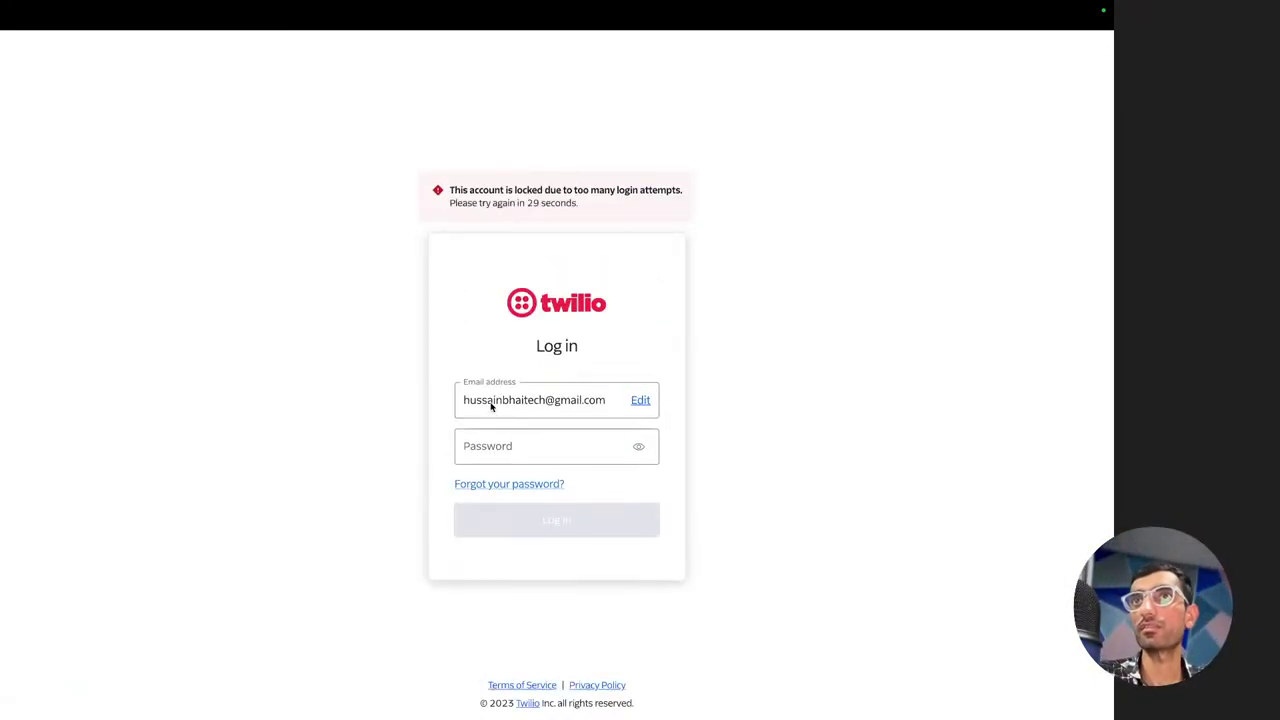
# Zoom in to read the login lockout warning, then restore normal page size
pyautogui.press('super+plus')
pyautogui.press('super+plus')
pyautogui.press('super+plus')
pyautogui.press('super+plus')
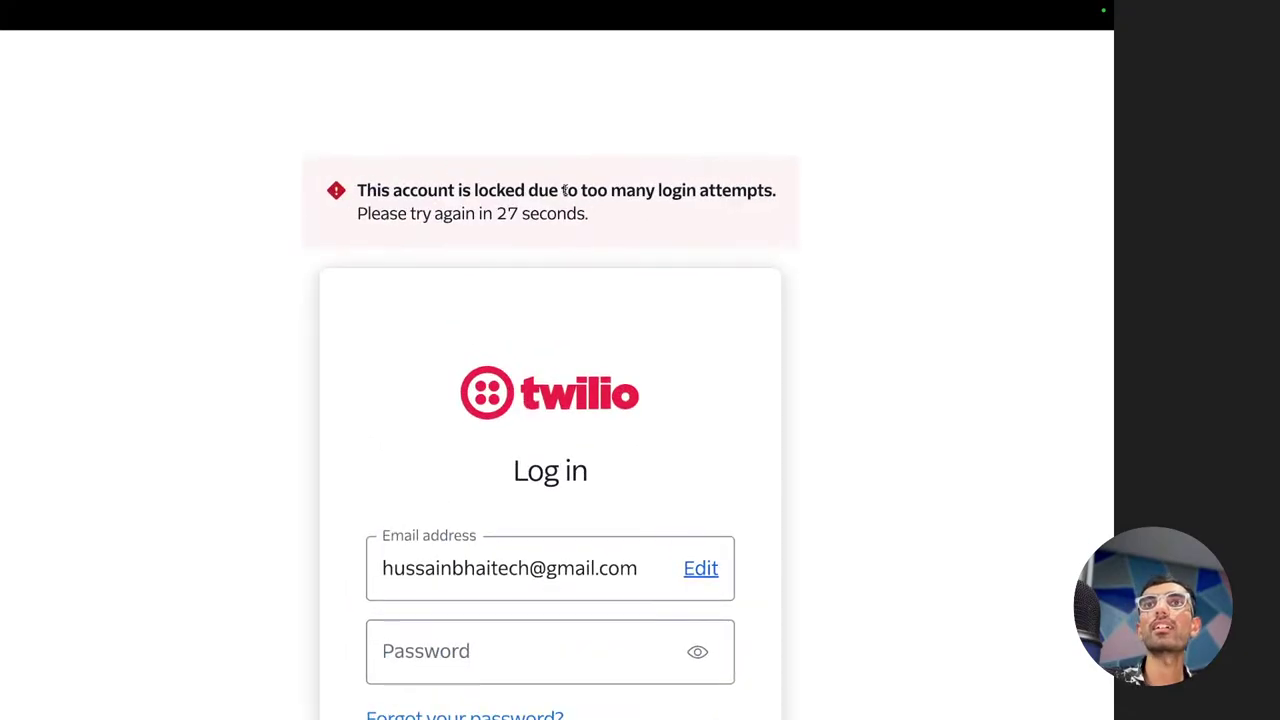
pyautogui.scroll(-3, 626, 217)
pyautogui.press('super+minus')
pyautogui.press('super+minus')
pyautogui.press('super+minus')
pyautogui.press('super+minus')
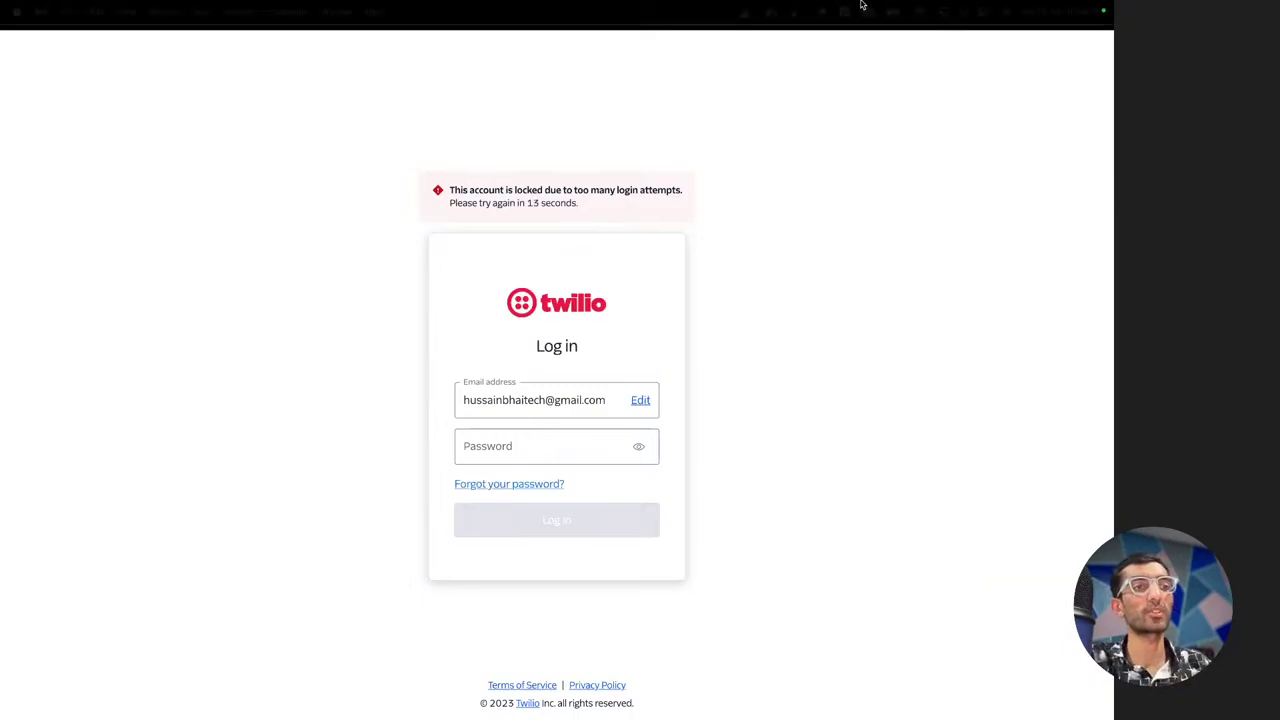
# Once the lockout ends, fill the Password field with Chrome's saved password
pyautogui.moveTo(912, 5)
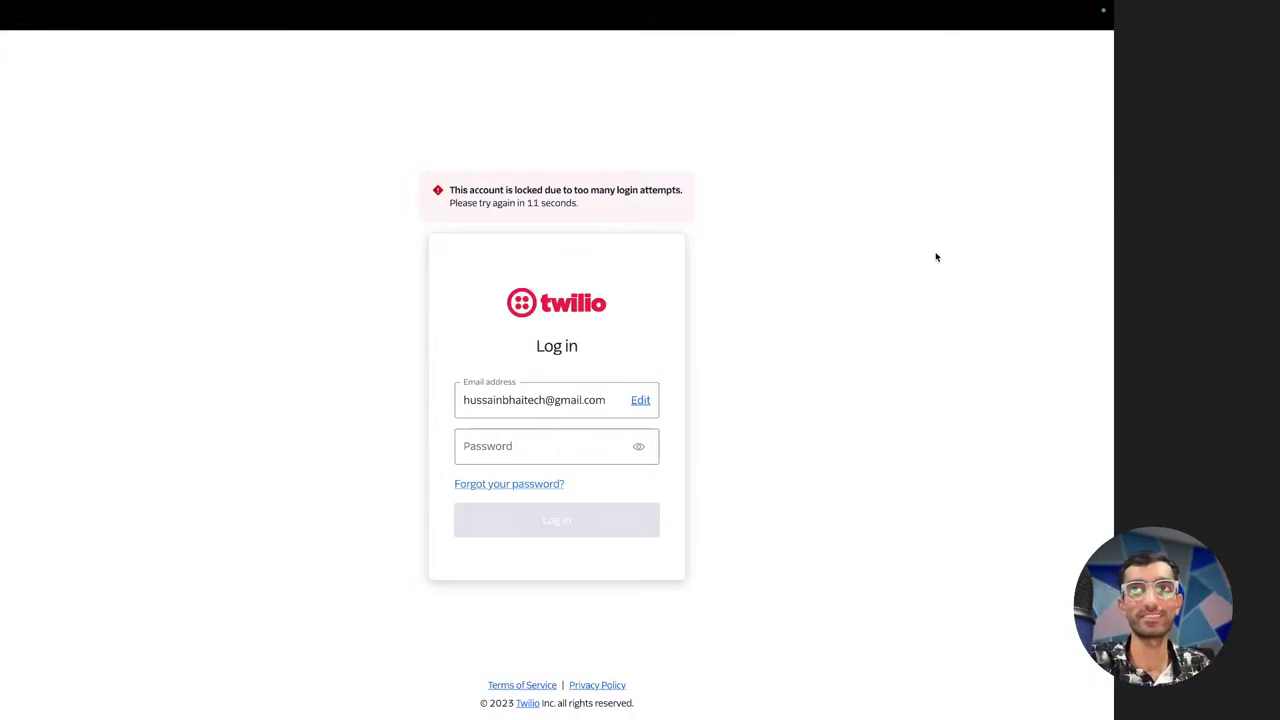
pyautogui.click(520, 431)
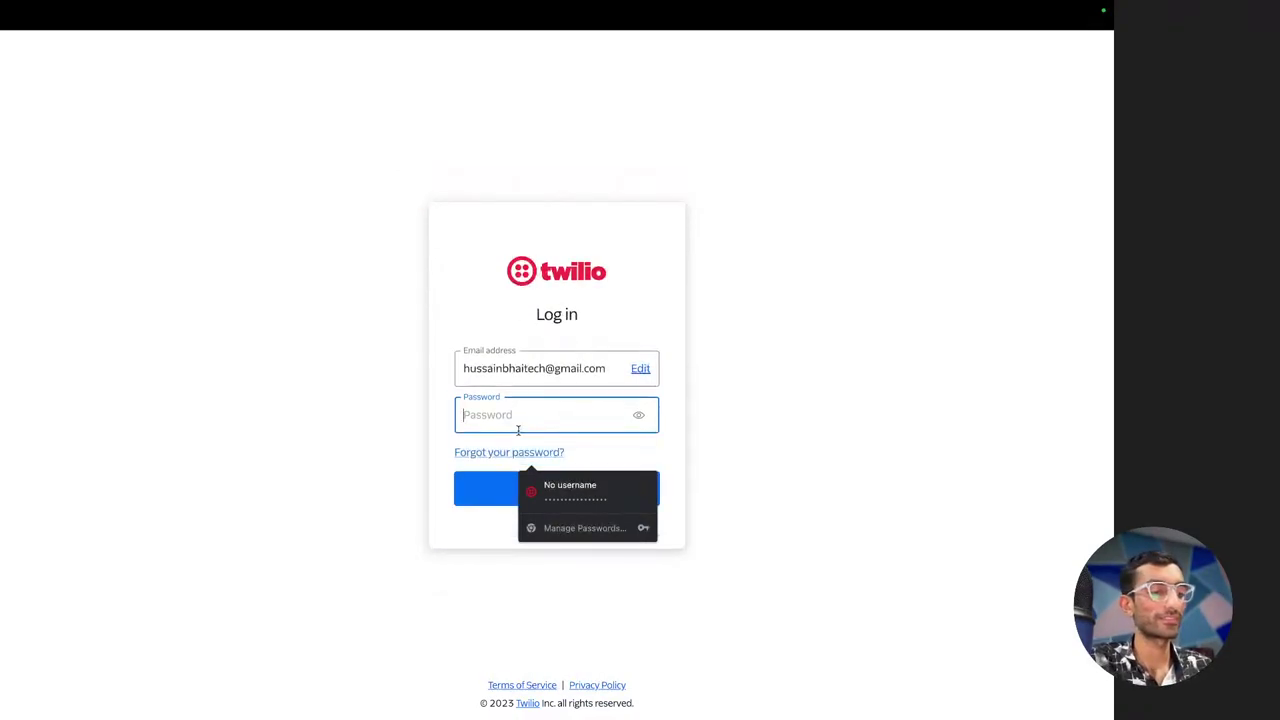
pyautogui.press('Down')
pyautogui.press('Return')
# Log in, pick the spiral galaxy in each verification round, and defer two-factor setup
pyautogui.click(534, 503)
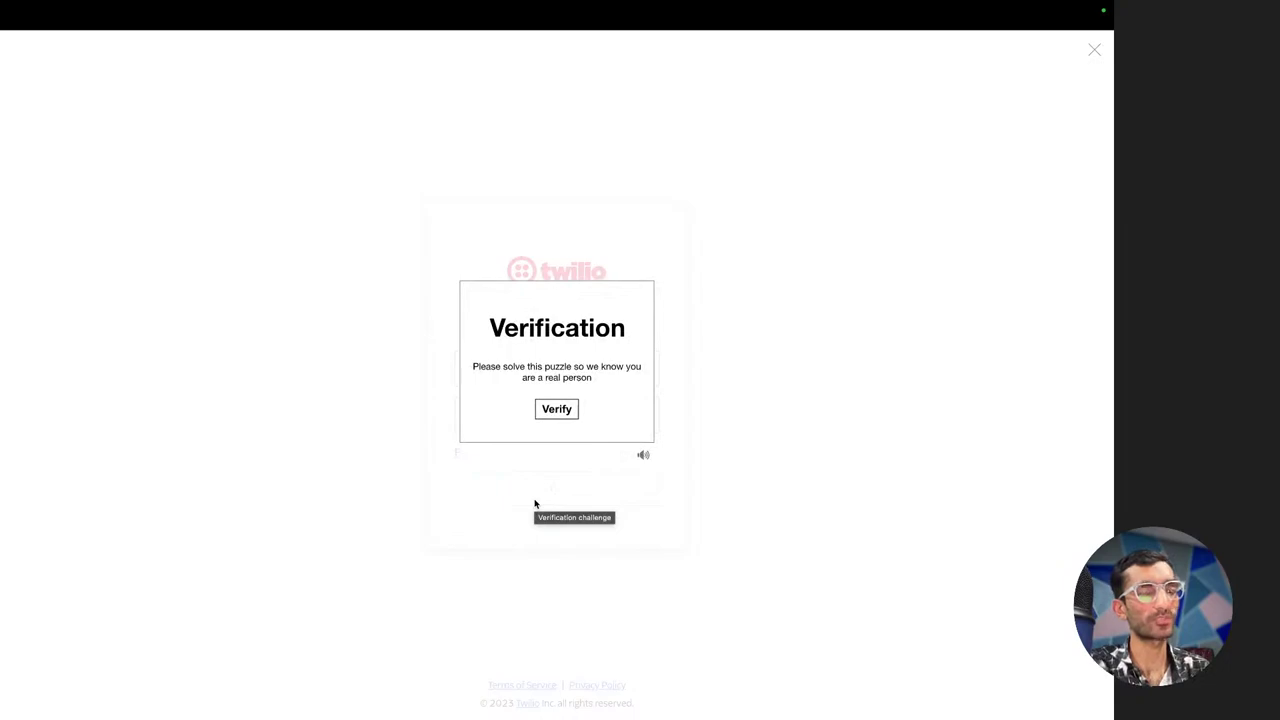
pyautogui.click(568, 408)
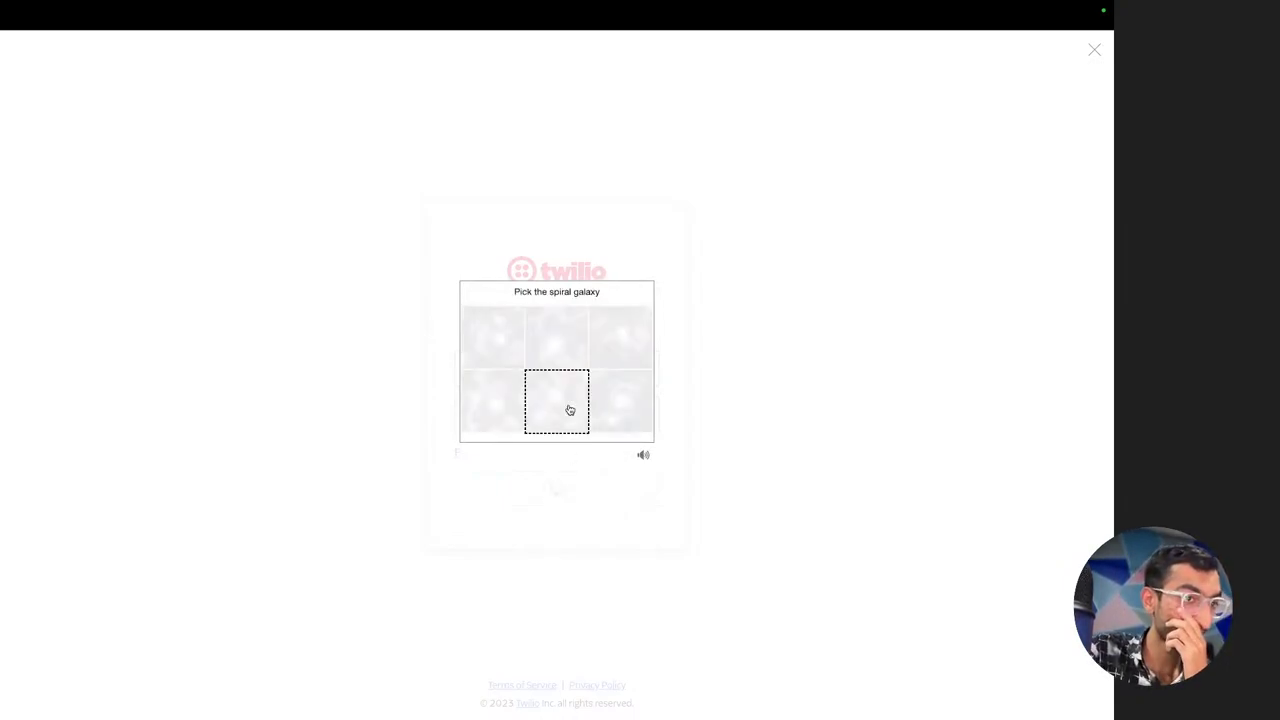
pyautogui.click(618, 406)
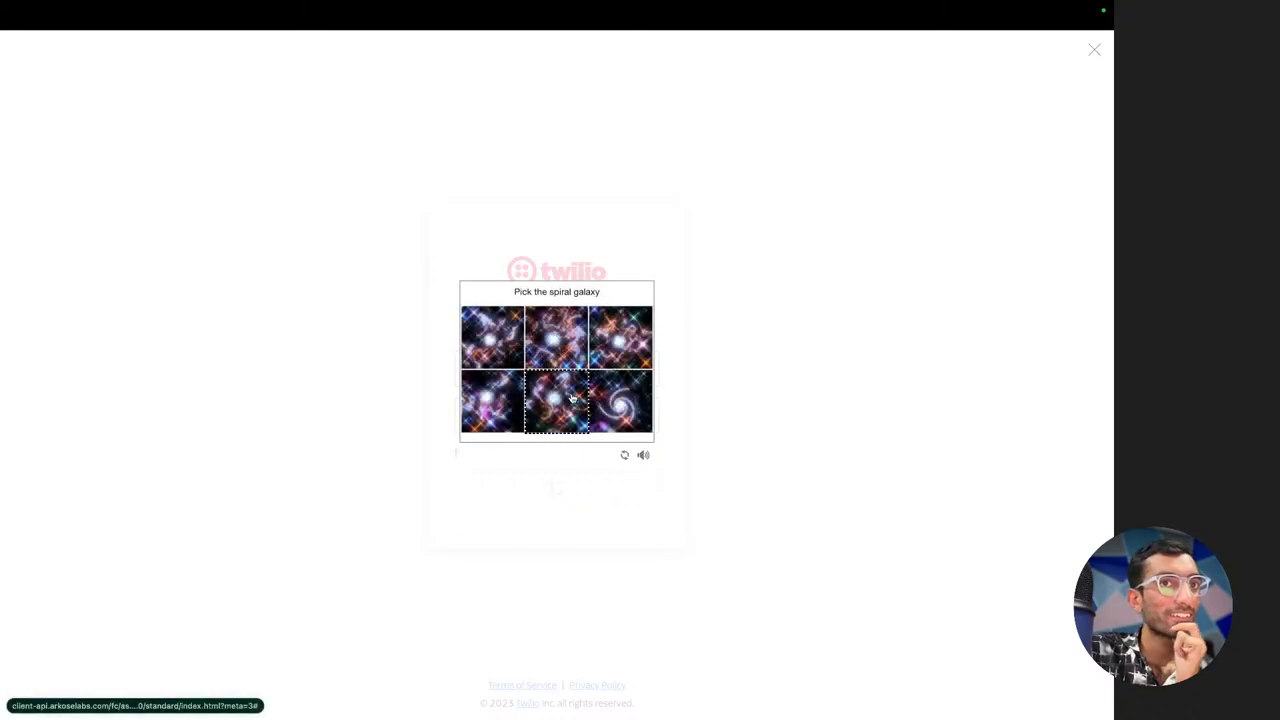
pyautogui.click(598, 384)
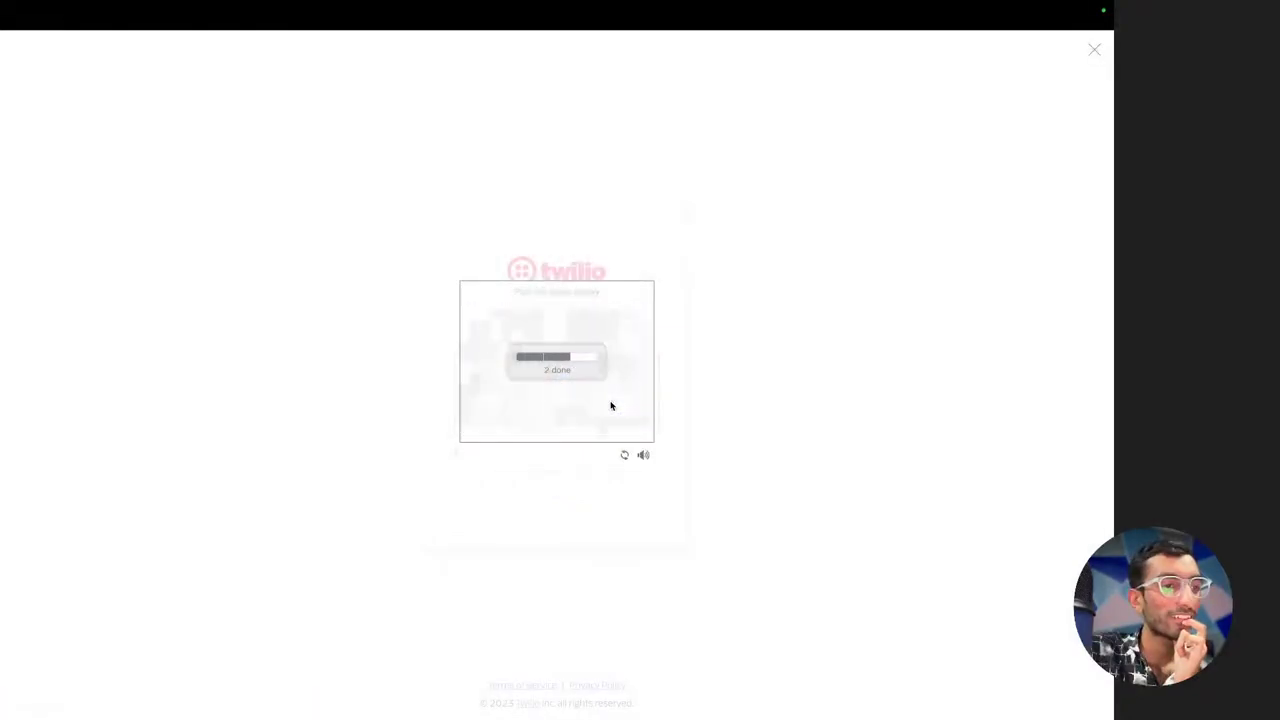
pyautogui.click(552, 335)
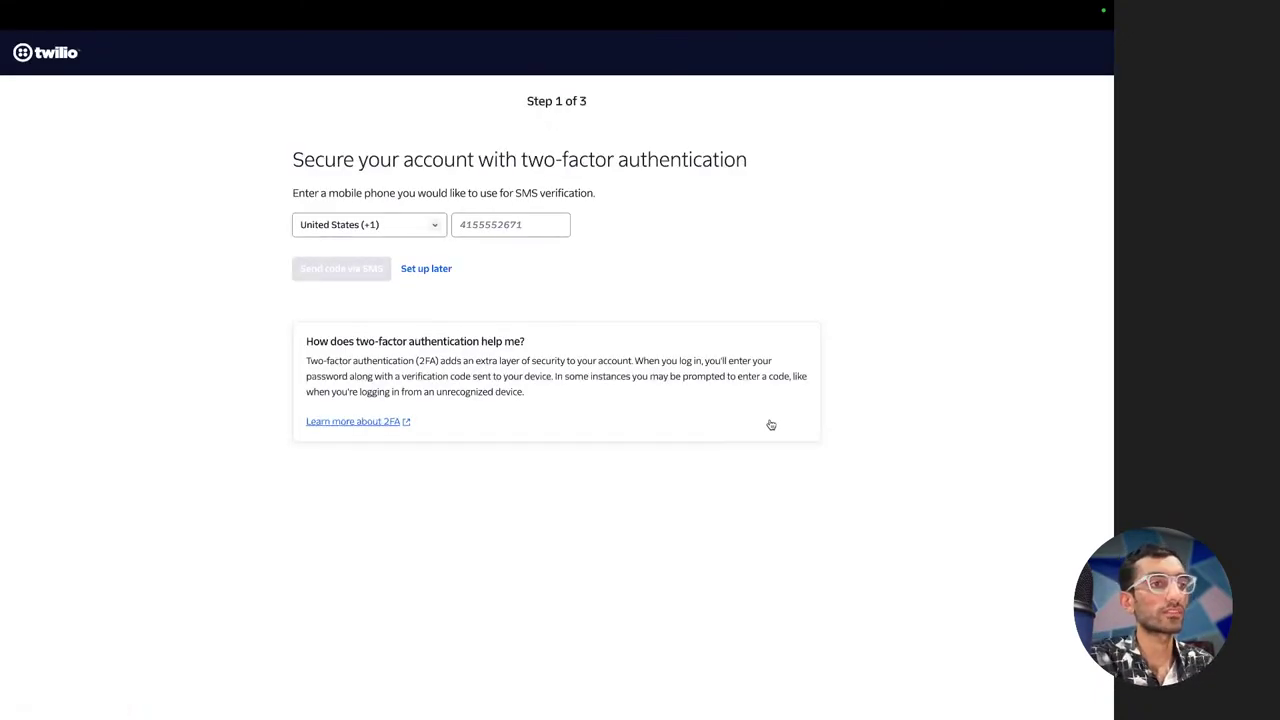
pyautogui.click(424, 269)
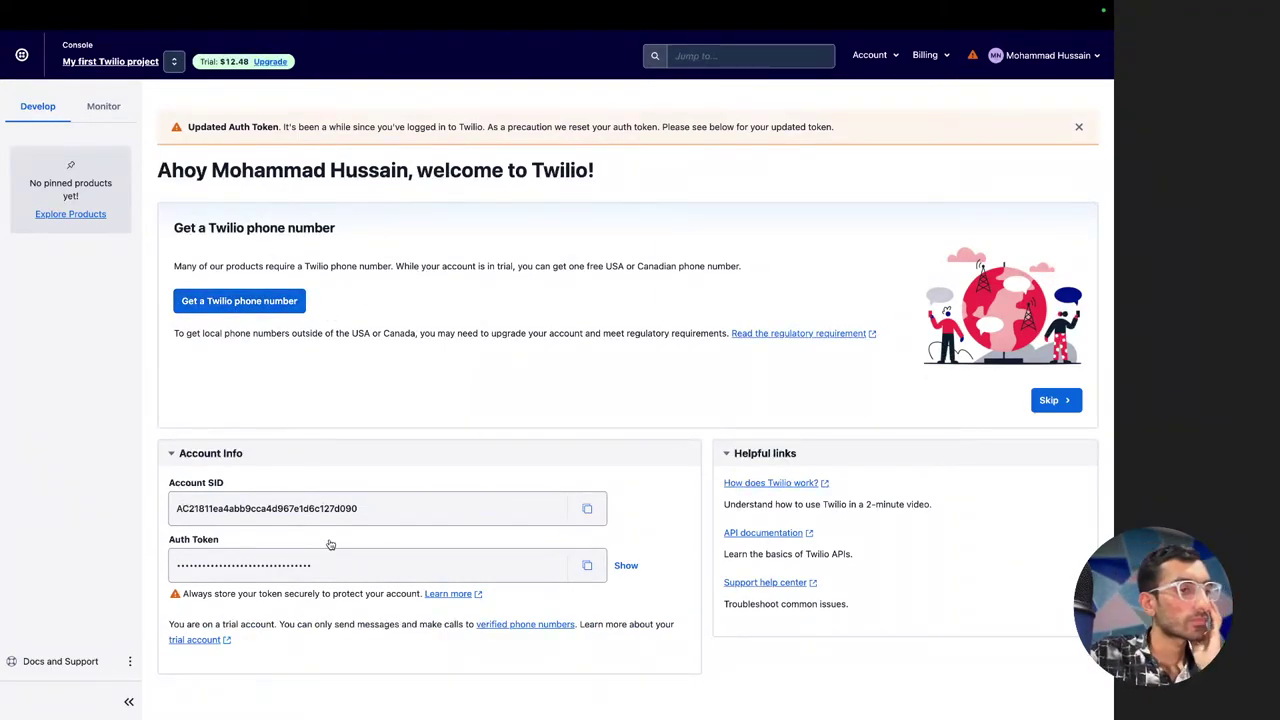
# Copy the Account SID and switch to the password reset tab
pyautogui.click(590, 509)
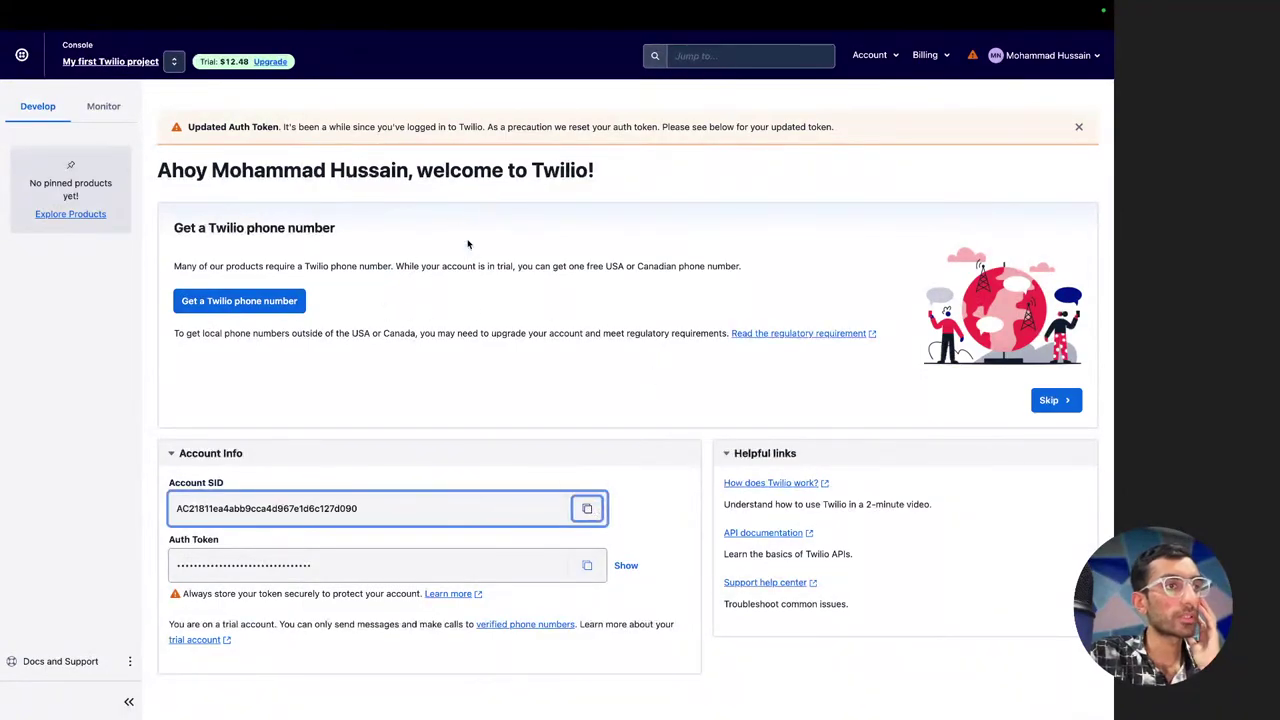
pyautogui.press('super+t')
pyautogui.press('Down')
pyautogui.press('Down')
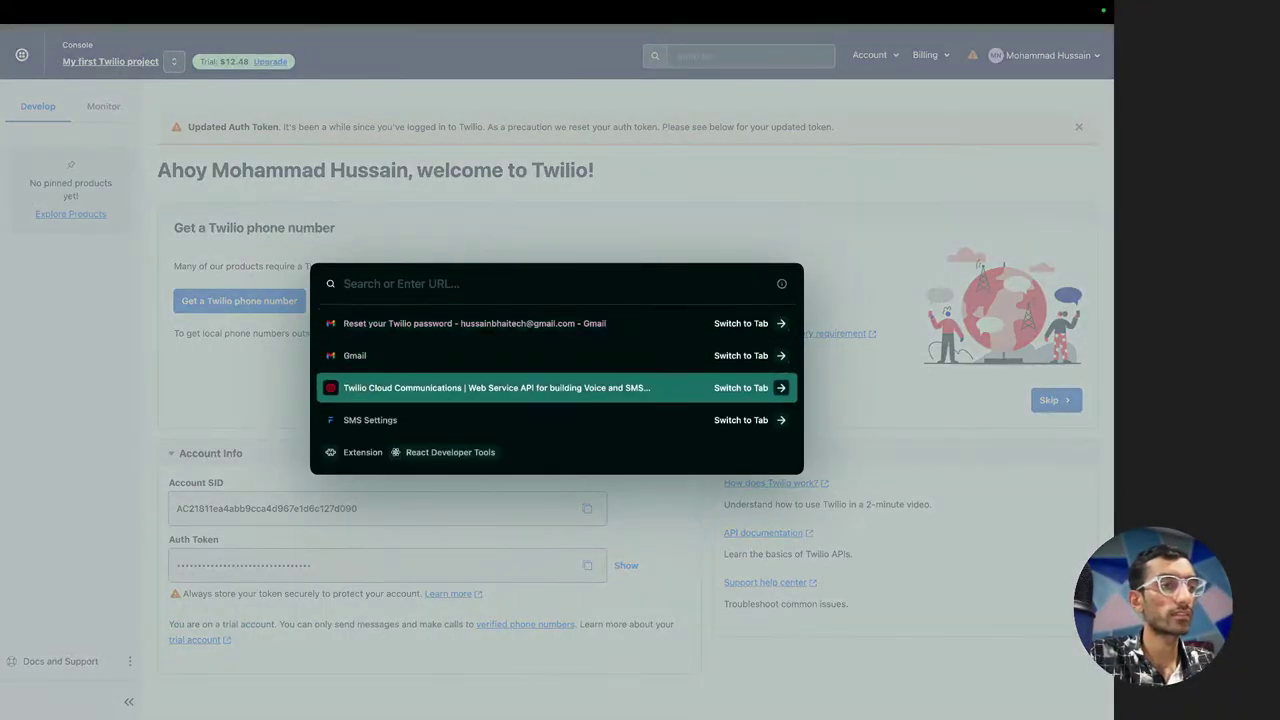
pyautogui.press('Return')
# Search 'twilio sms' and open the Sending Messages documentation page
pyautogui.press('super+t')
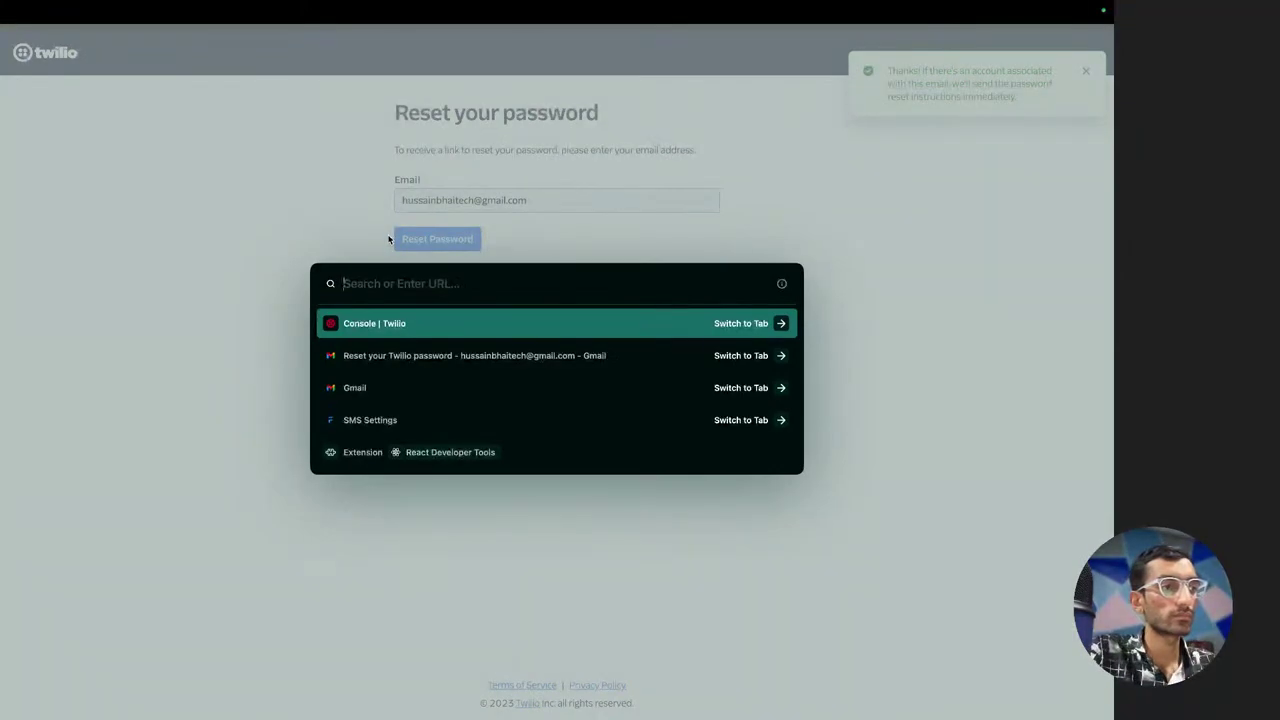
pyautogui.write('twilio sms')
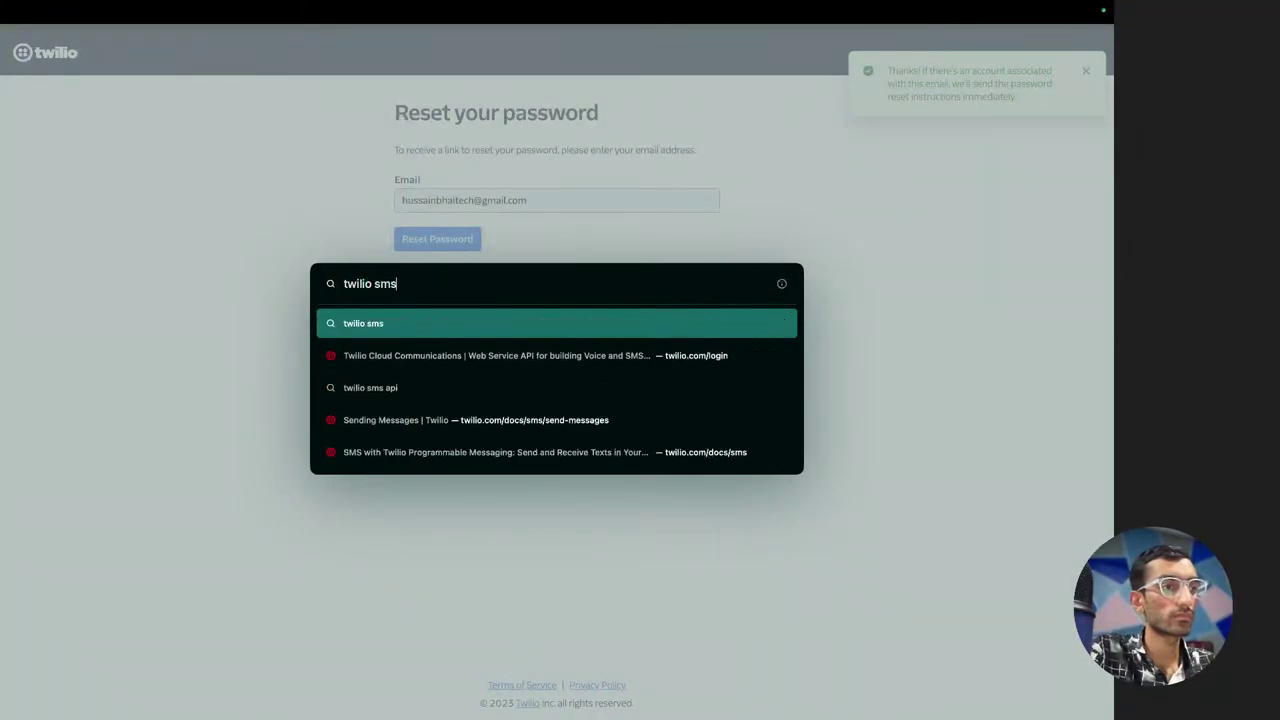
pyautogui.press('Down')
pyautogui.press('Down')
pyautogui.press('Down')
pyautogui.press('Return')
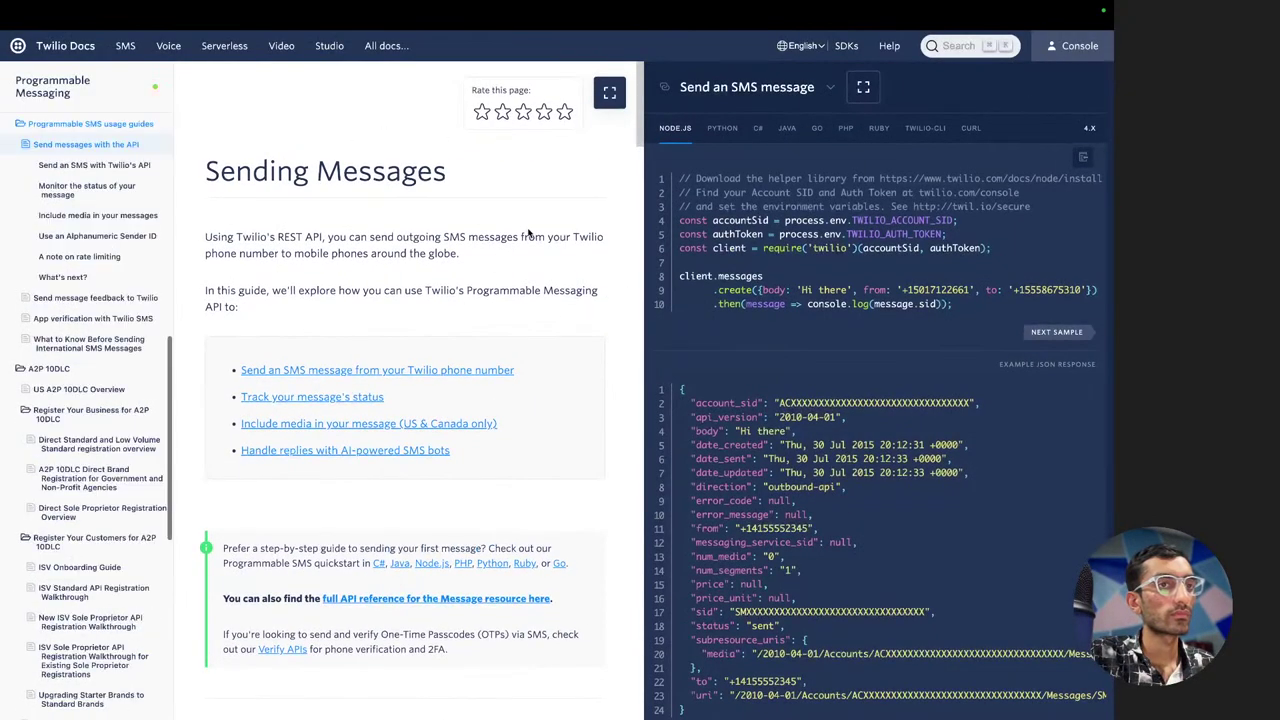
# Scroll to 'Send an SMS with Twilio's API' to find the Messages POST URL
pyautogui.scroll(-5, 530, 232)
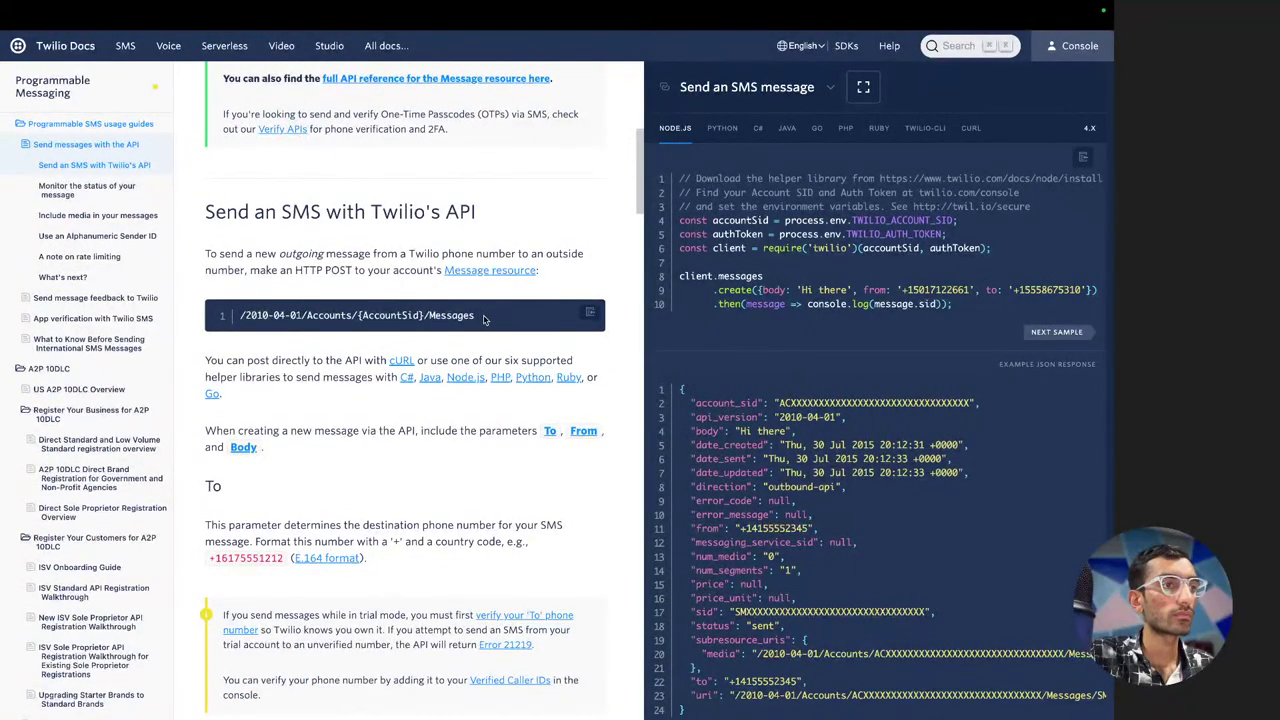
pyautogui.scroll(-1, 484, 318)
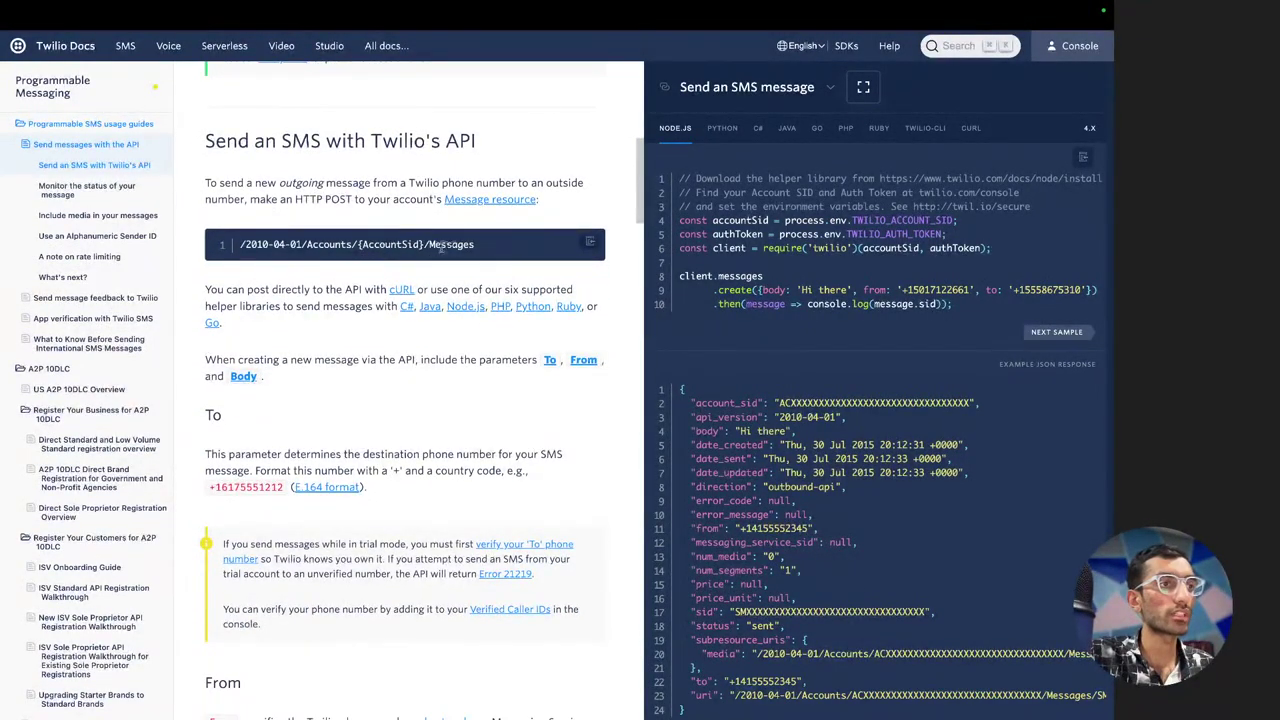
pyautogui.scroll(-2, 476, 318)
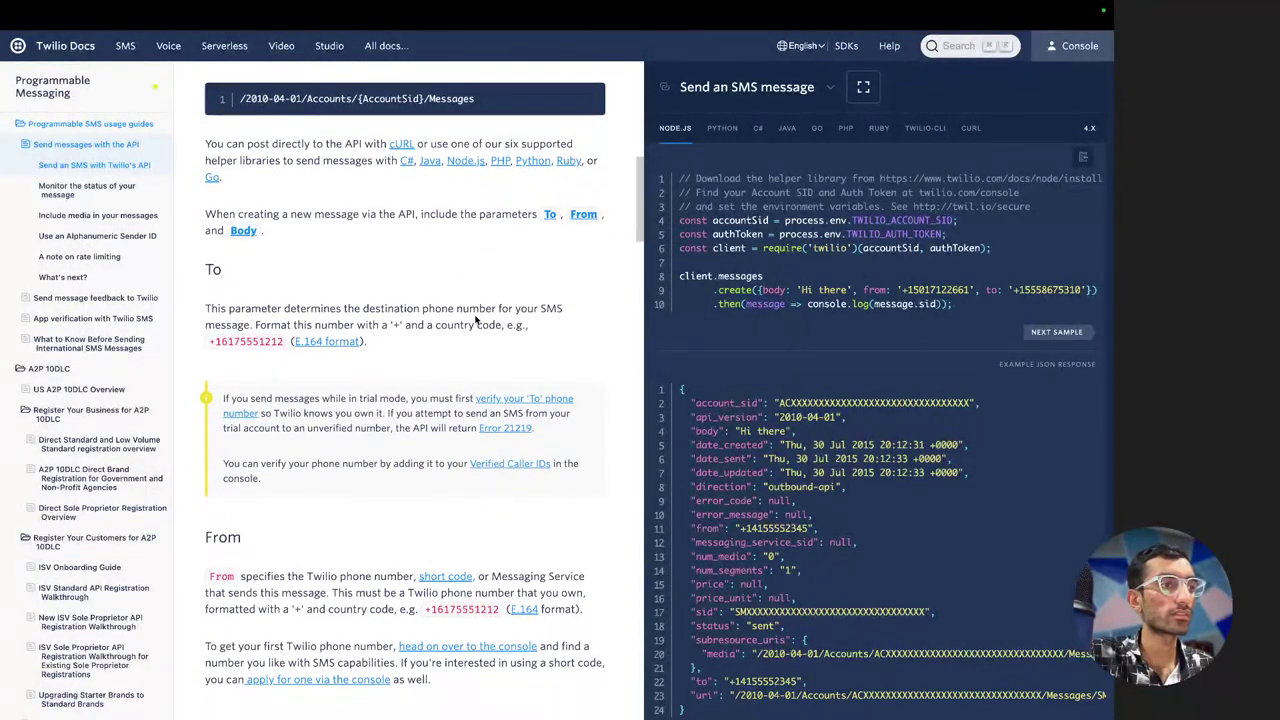
pyautogui.scroll(1, 476, 318)
# Go back to the Twilio Console tab through the open-tabs list
pyautogui.press('super+t')
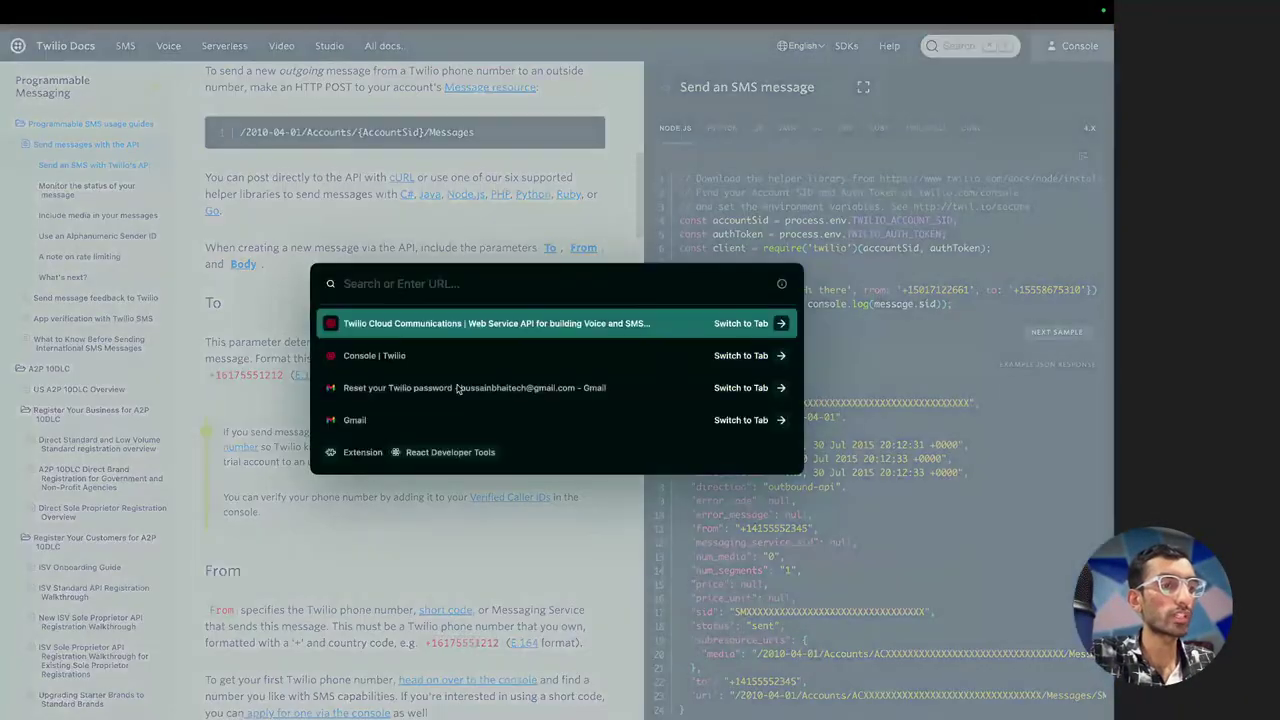
pyautogui.click(458, 389)
pyautogui.press('super+t')
pyautogui.press('Down')
pyautogui.press('Return')
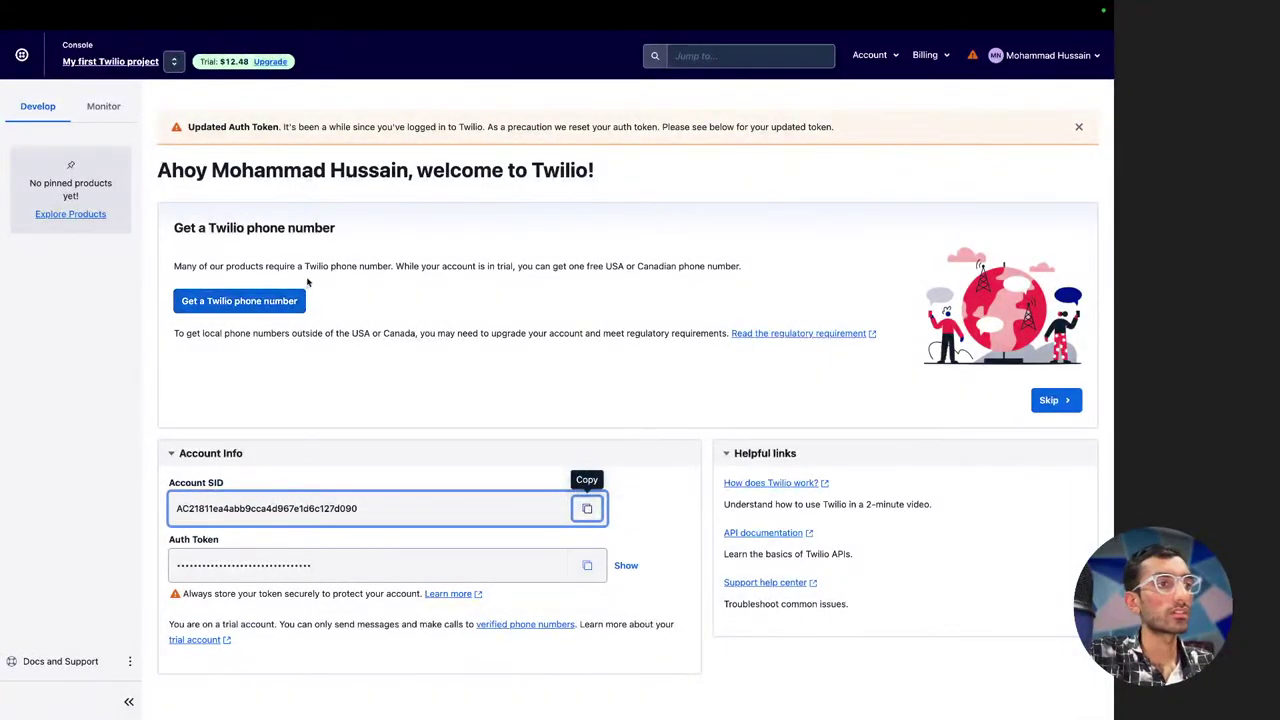
# Get a free trial phone number and select the new number
pyautogui.click(268, 297)
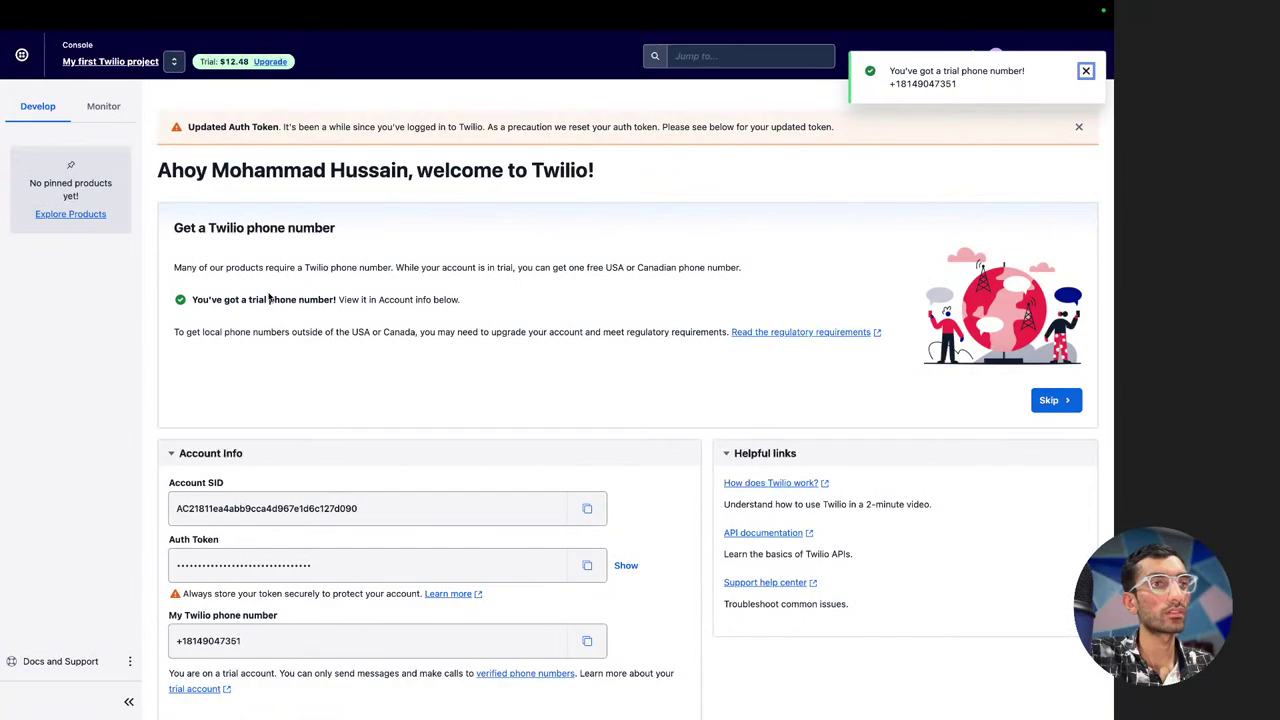
pyautogui.doubleClick(922, 85)
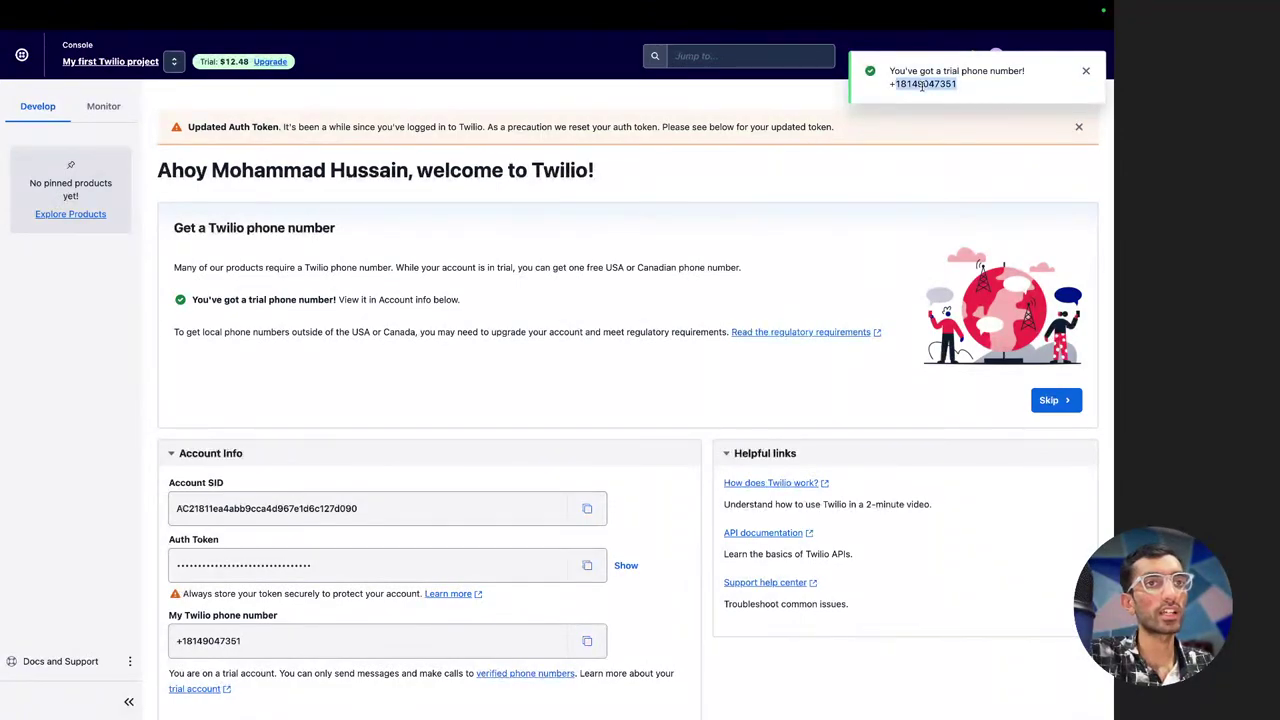
pyautogui.scroll(-1, 416, 351)
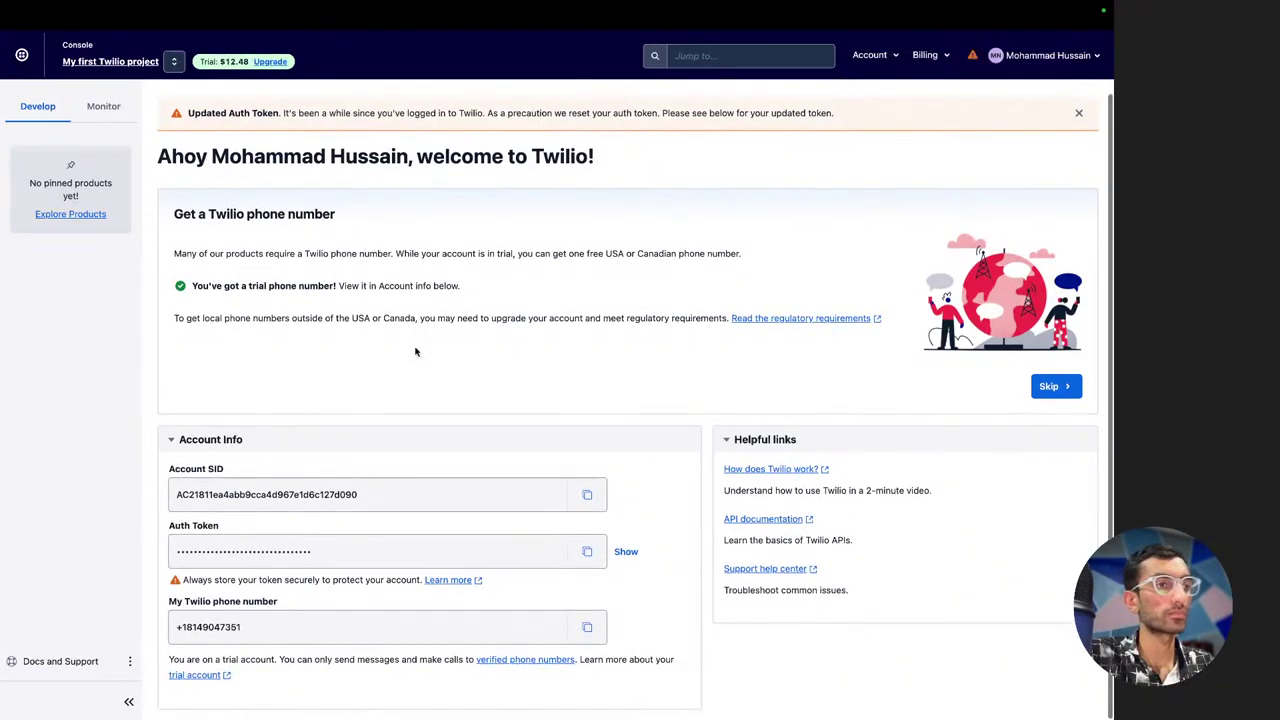
pyautogui.scroll(1, 418, 350)
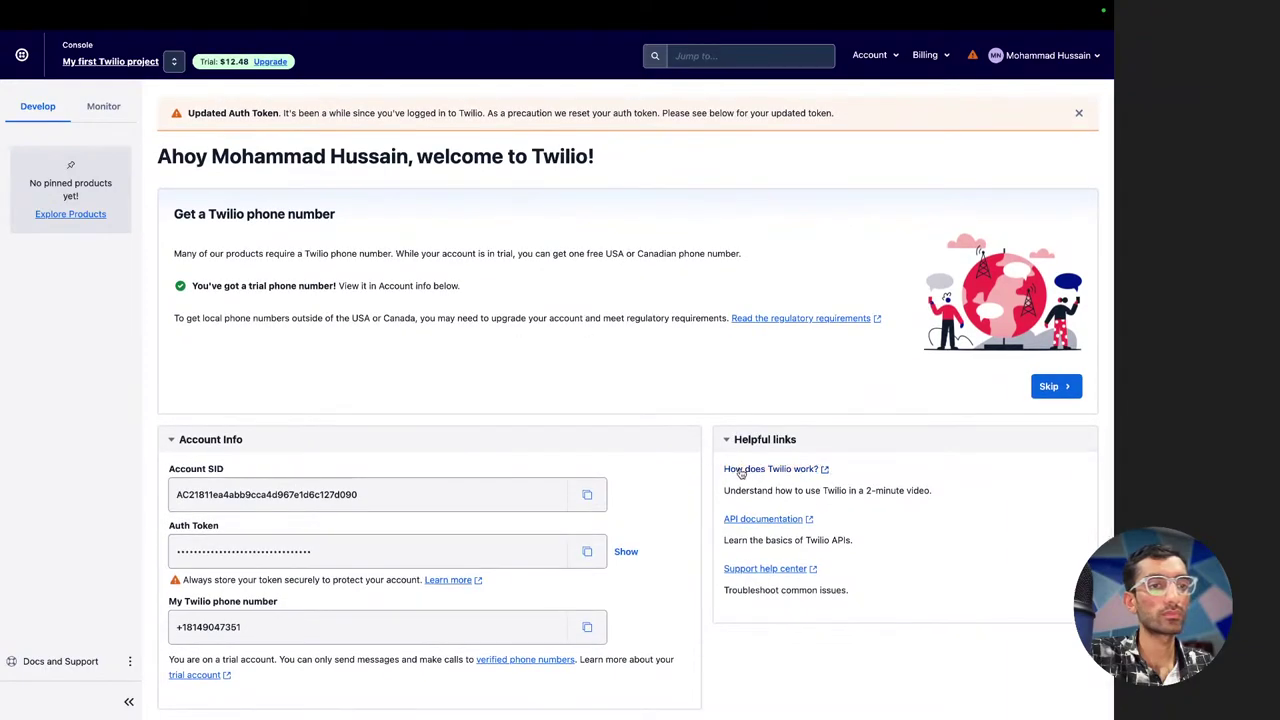
pyautogui.scroll(1, 478, 376)
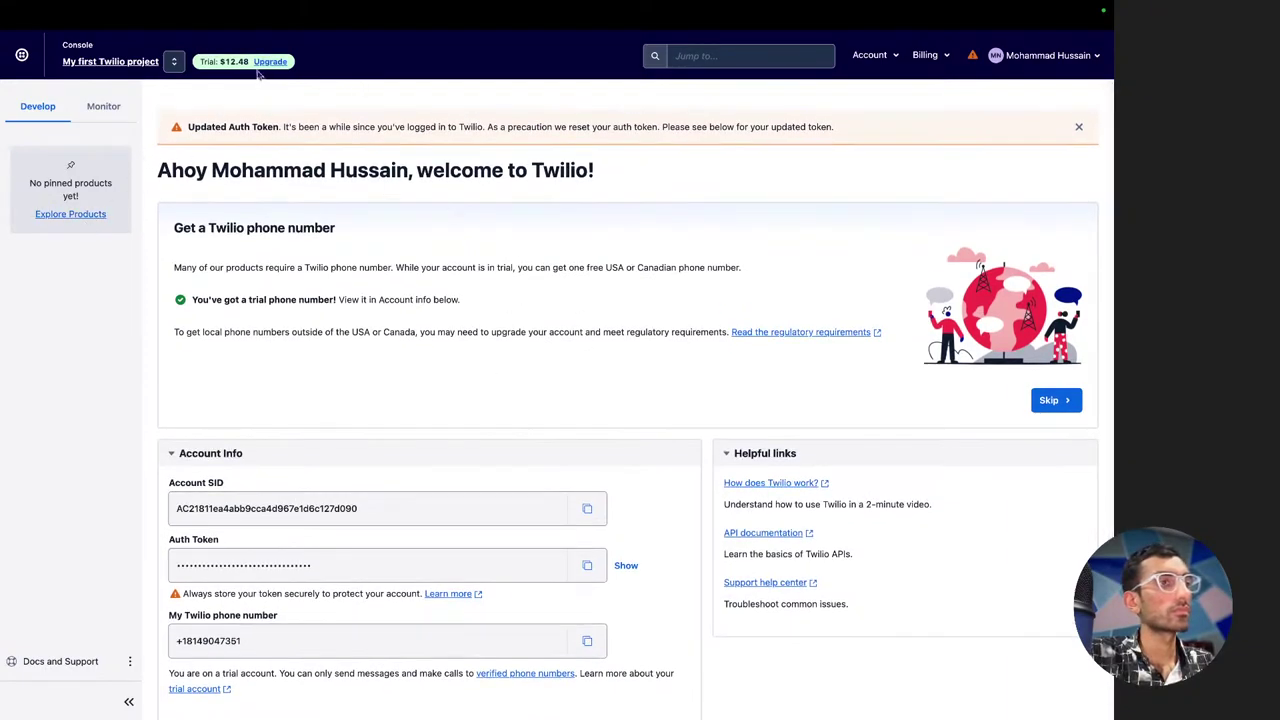
# Check the $12.48 trial balance, then open the verified phone numbers list
pyautogui.moveTo(221, 62); pyautogui.dragTo(246, 61)
pyautogui.click(355, 310)
pyautogui.scroll(-1, 355, 310)
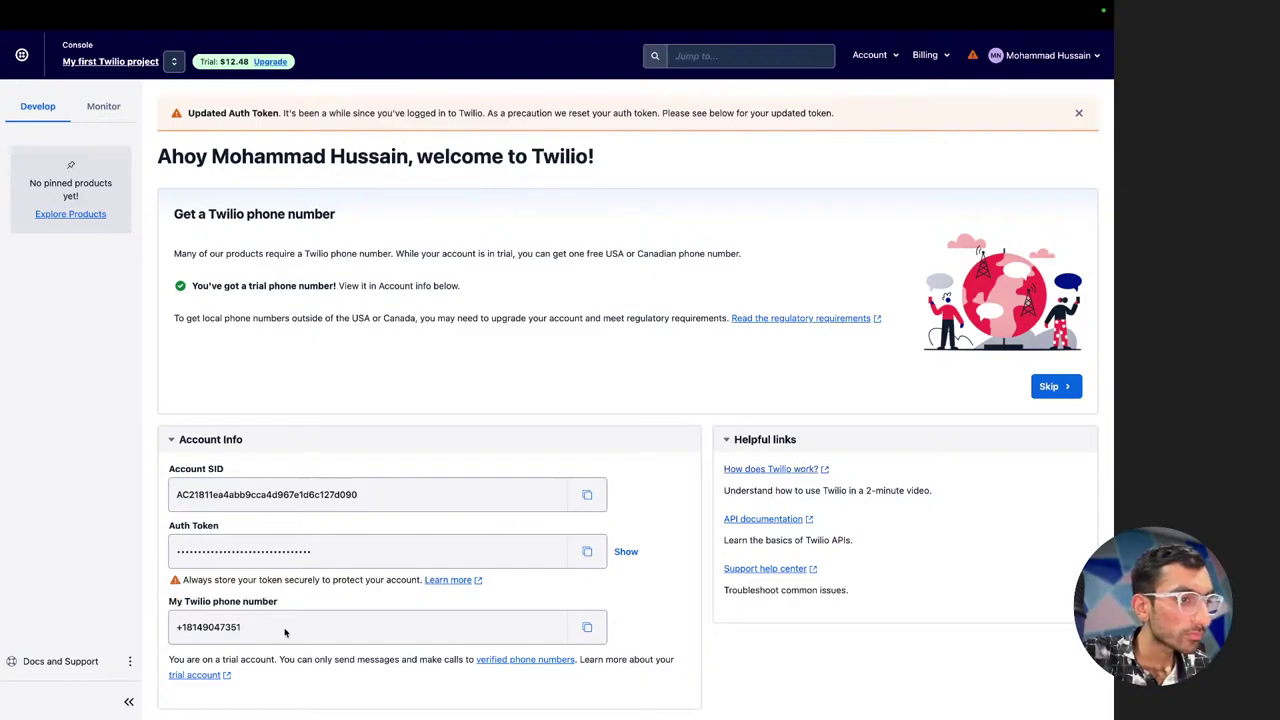
pyautogui.scroll(1, 285, 632)
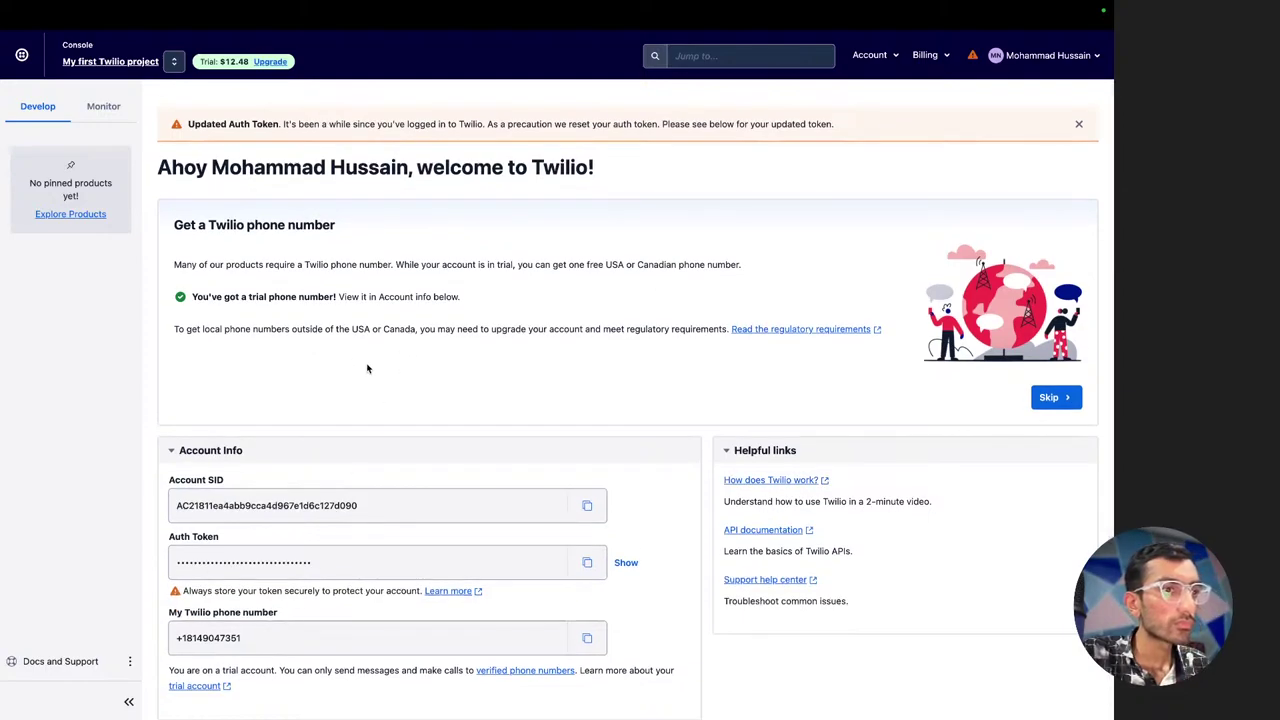
pyautogui.scroll(-1, 378, 460)
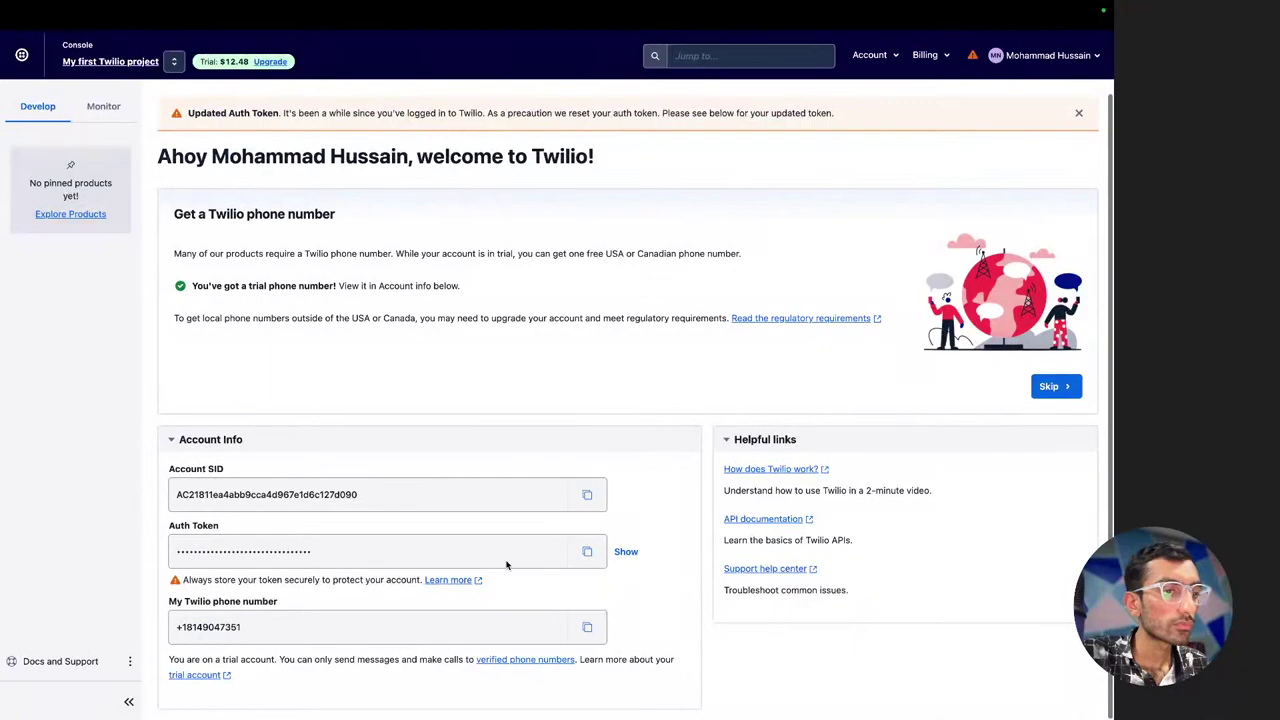
pyautogui.click(522, 668)
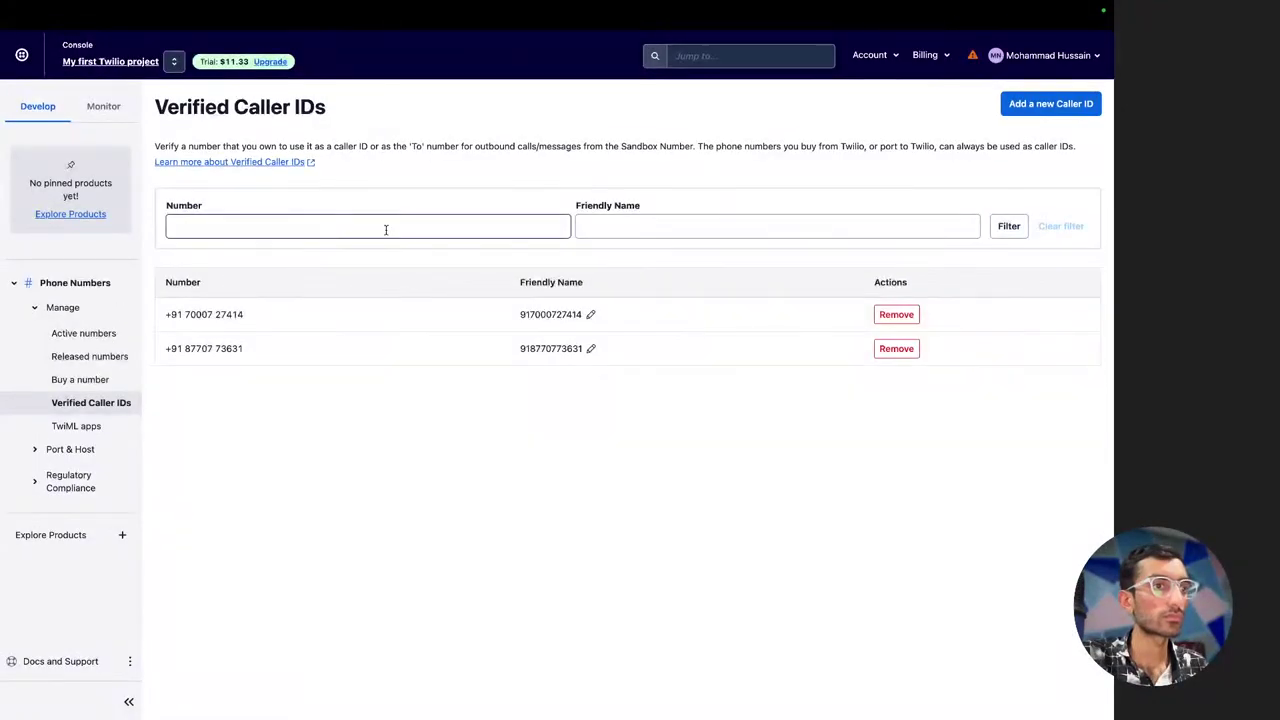
# Swipe back from Verified Caller IDs to the Console welcome page
pyautogui.hscroll(-5, 377, 446)
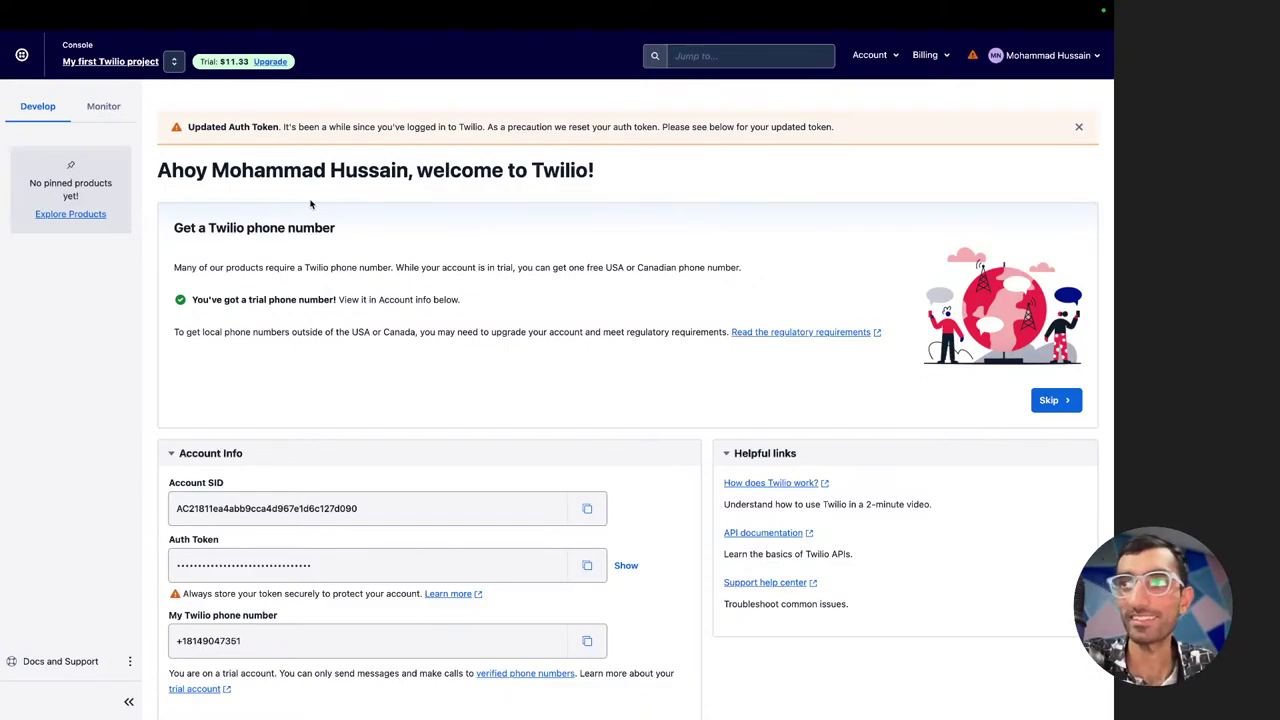
# Close the Updated Auth Token notice and skip the get-a-phone-number card
pyautogui.scroll(-1, 336, 404)
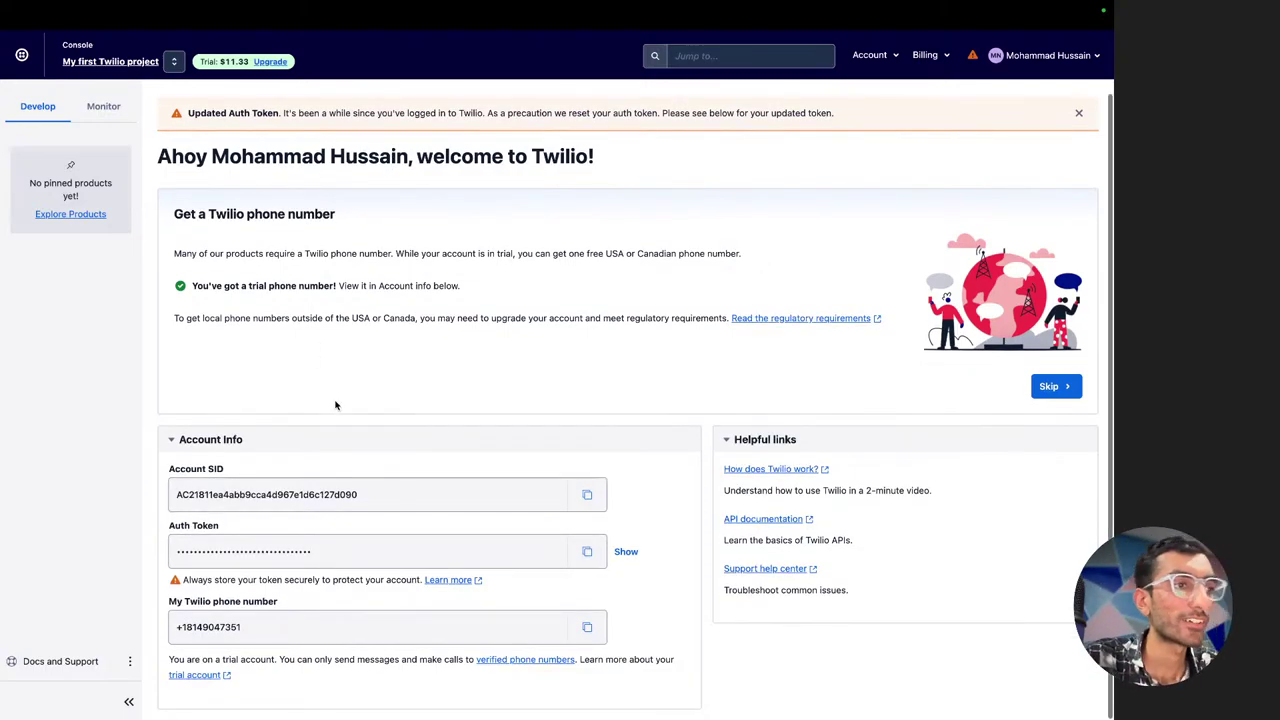
pyautogui.scroll(1, 336, 404)
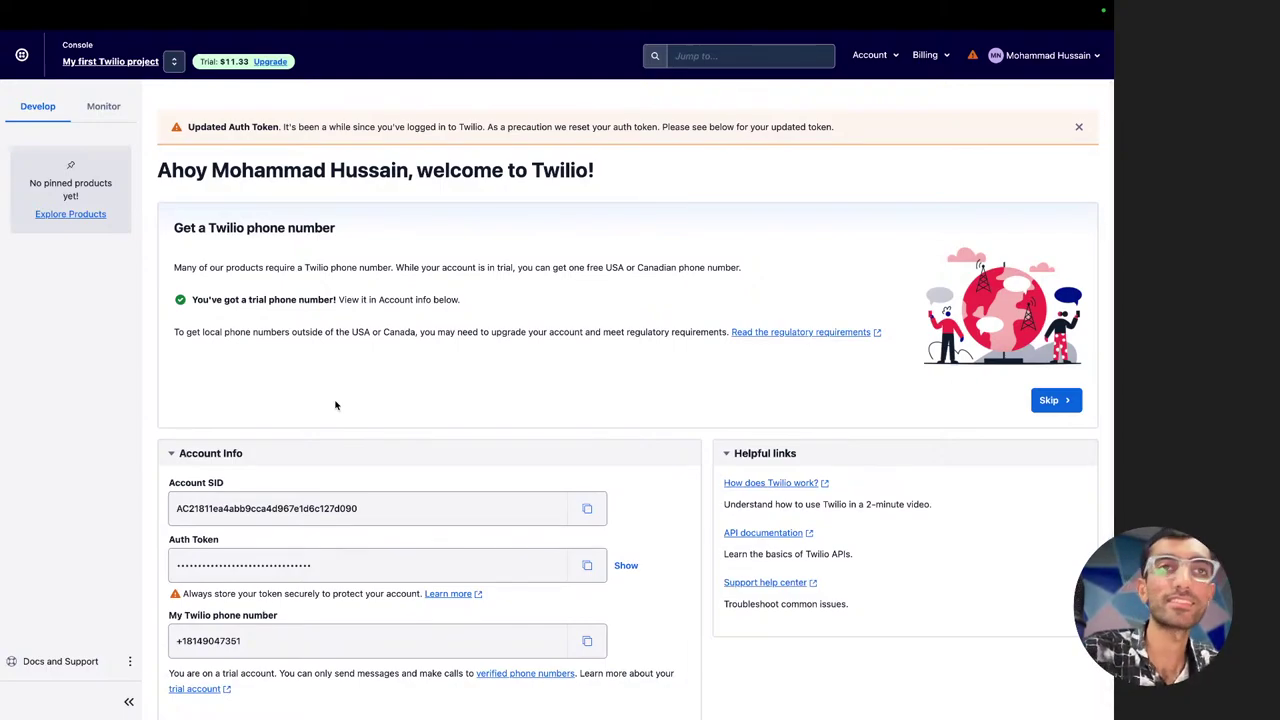
pyautogui.scroll(-1, 426, 438)
pyautogui.scroll(1, 440, 425)
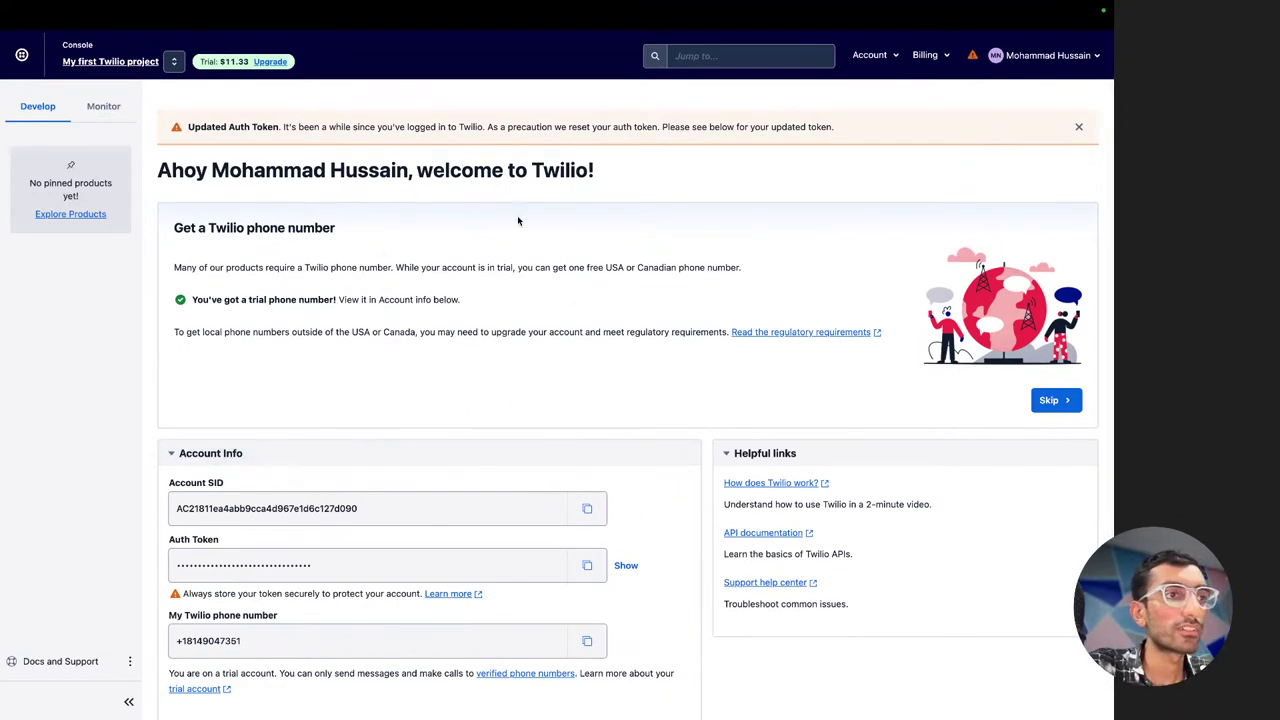
pyautogui.scroll(-1, 457, 237)
pyautogui.scroll(1, 457, 237)
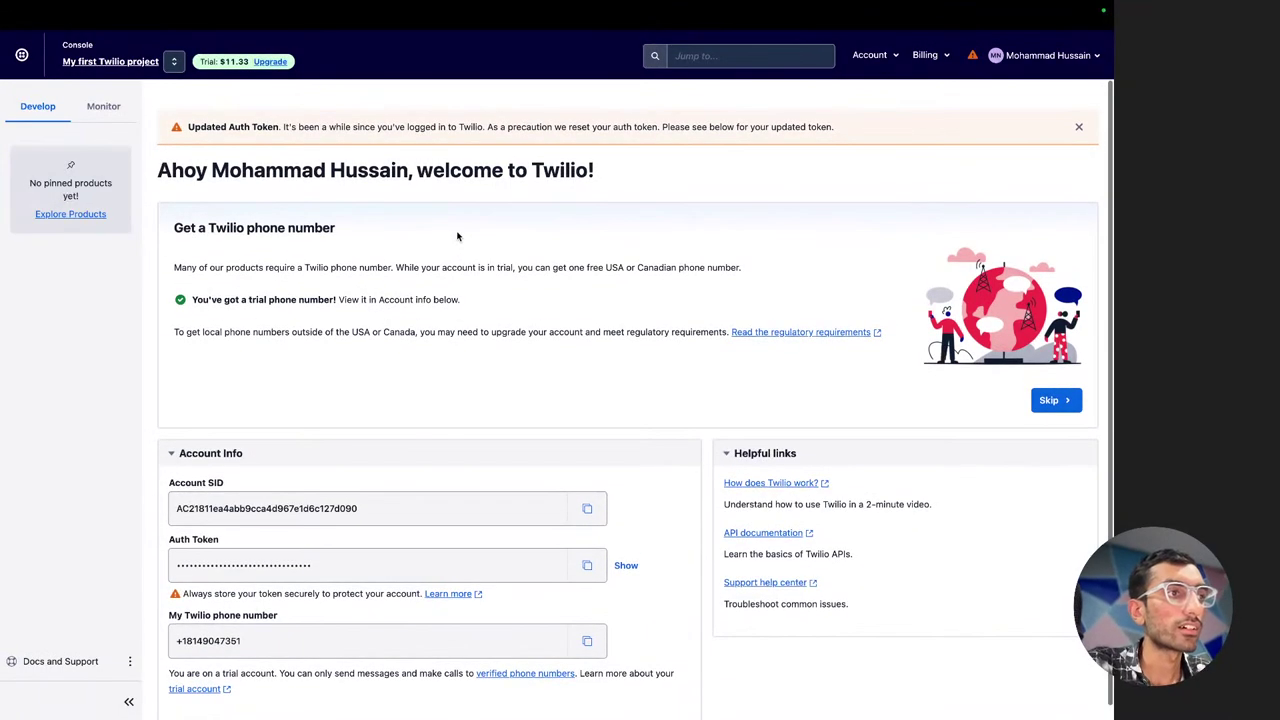
pyautogui.click(1078, 127)
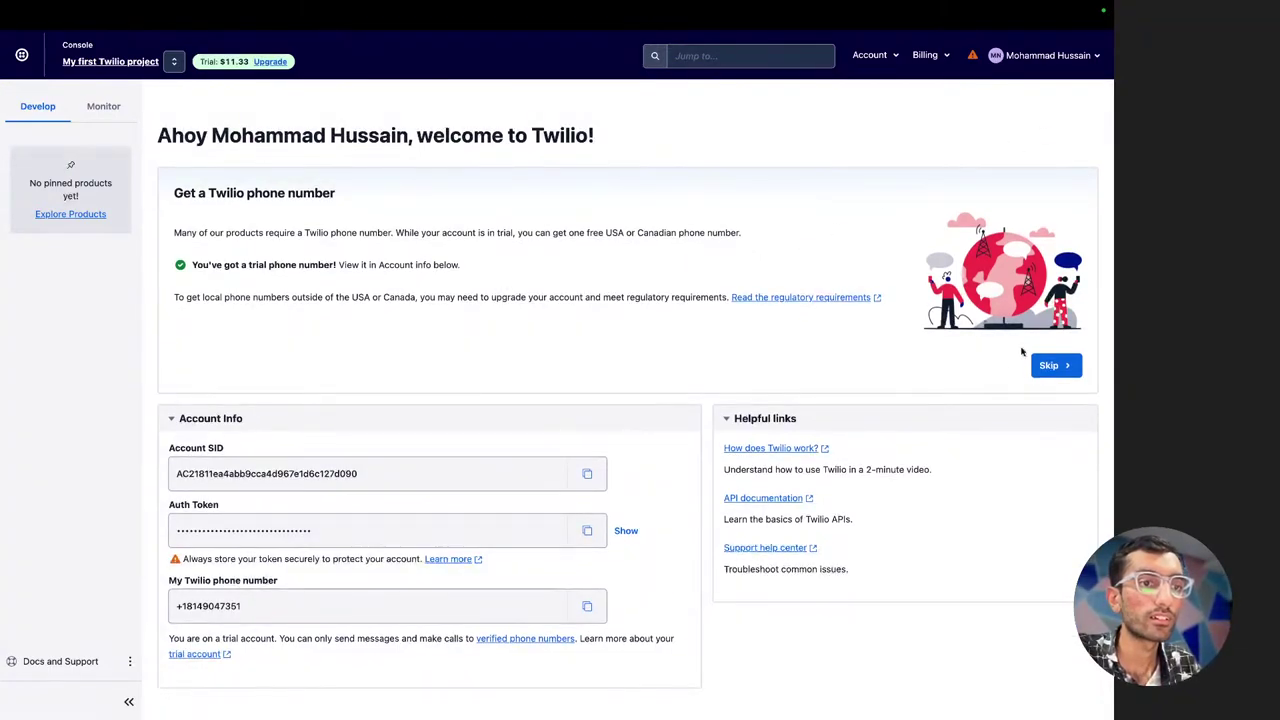
pyautogui.click(1050, 365)
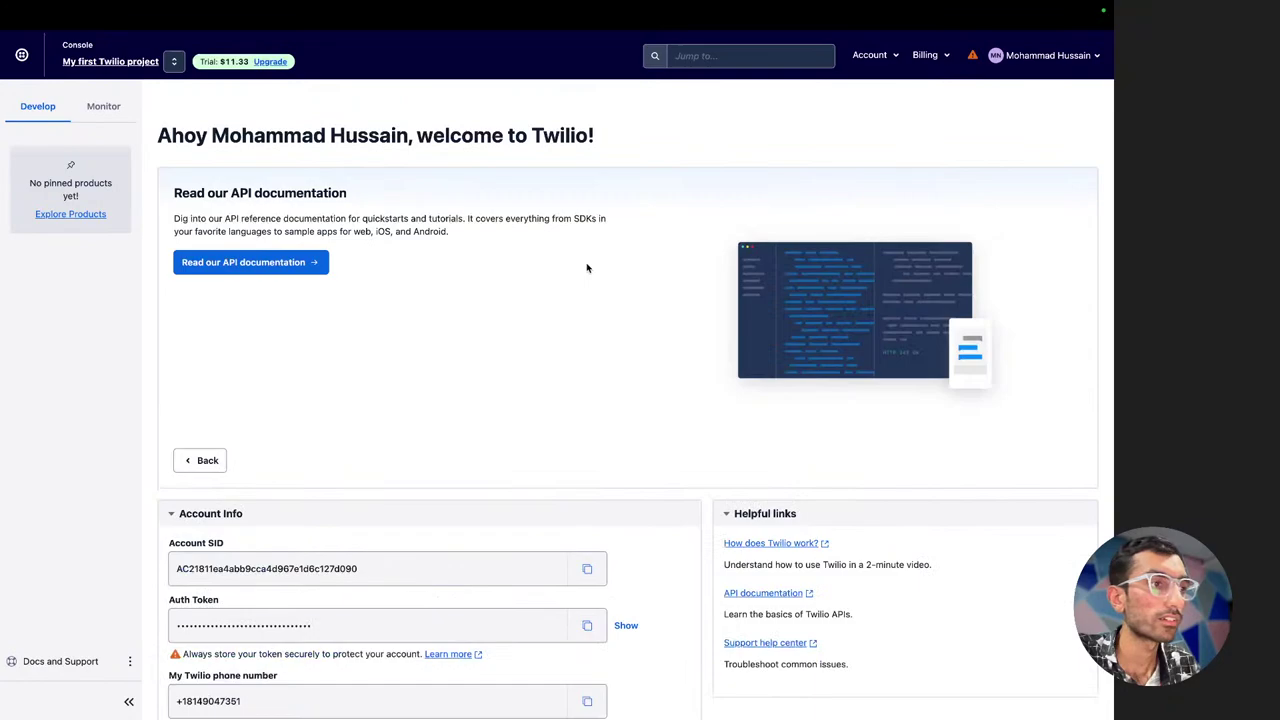
# Move through the open tabs to the 'Sending Messages | Twilio' docs tab
pyautogui.press('super+t')
pyautogui.press('Down')
pyautogui.press('Down')
pyautogui.press('Return')
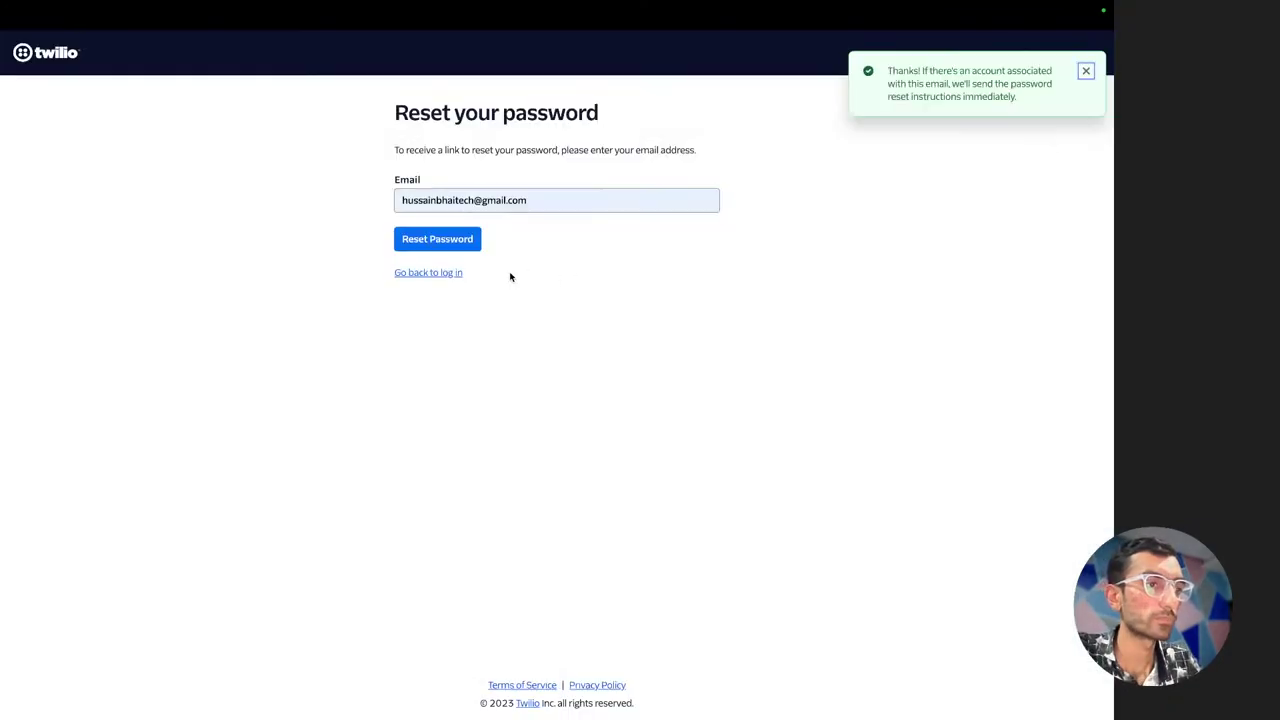
pyautogui.hotkey('ctrl', 'Tab')
pyautogui.press('super+t')
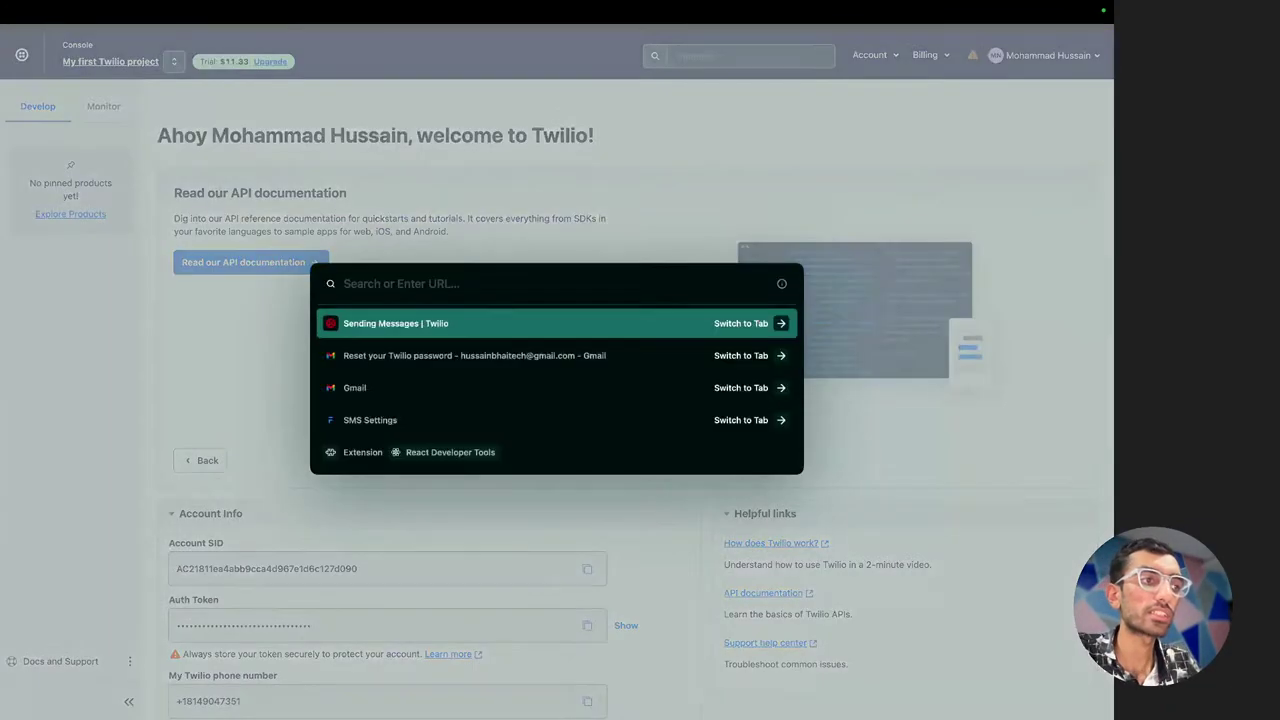
pyautogui.press('Down')
pyautogui.press('Up')
pyautogui.press('Return')
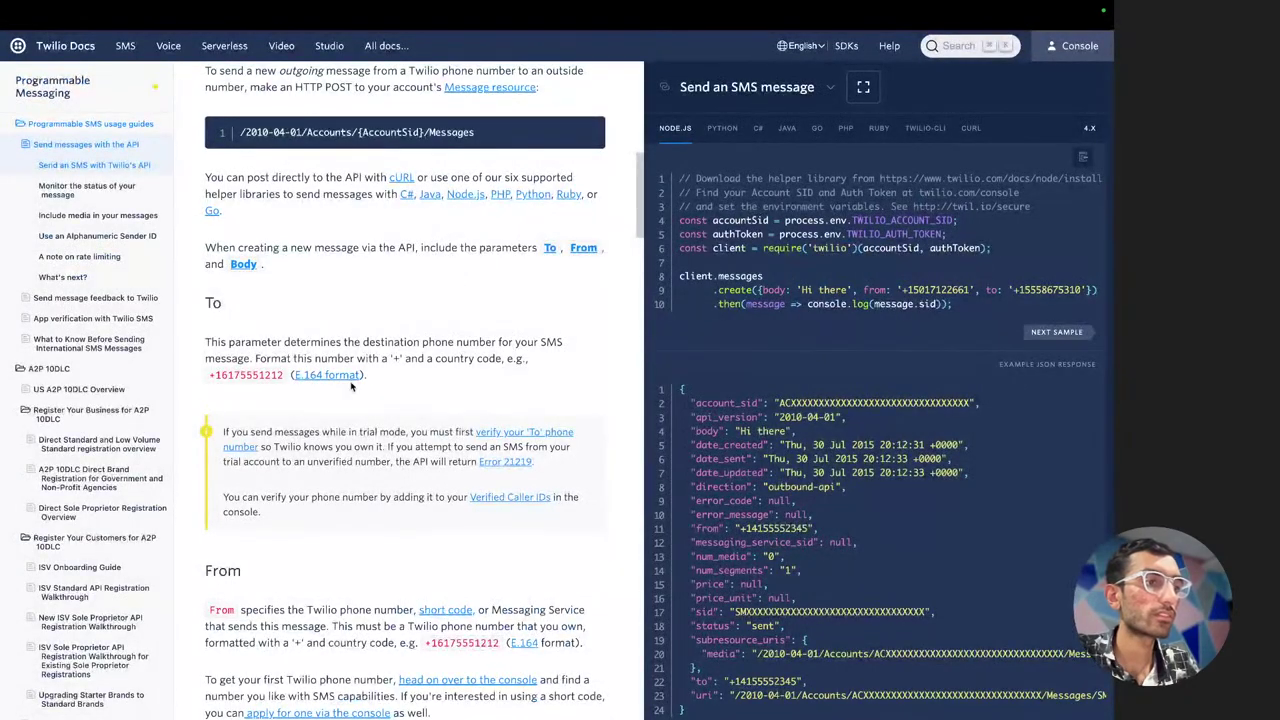
# Launch Insomnia from the Raycast app launcher
pyautogui.scroll(1, 250, 284)
pyautogui.hotkey('alt', 'space')
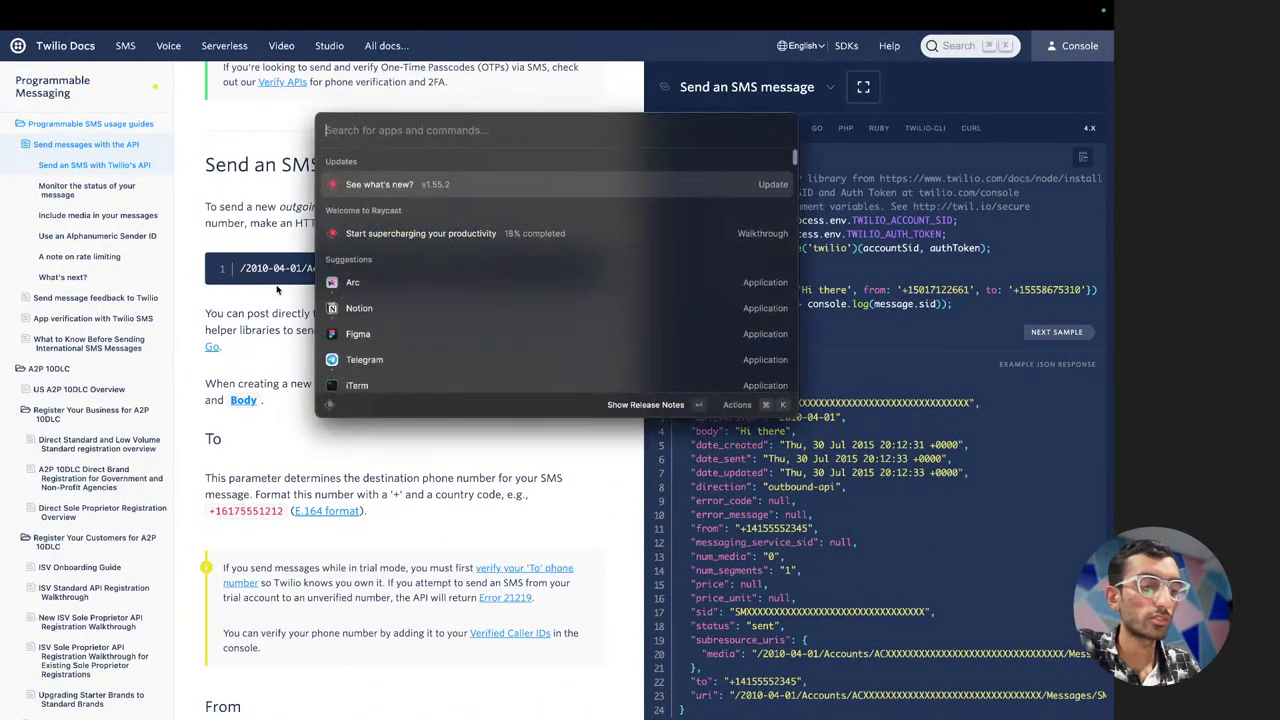
pyautogui.write('ex')
pyautogui.press('Escape')
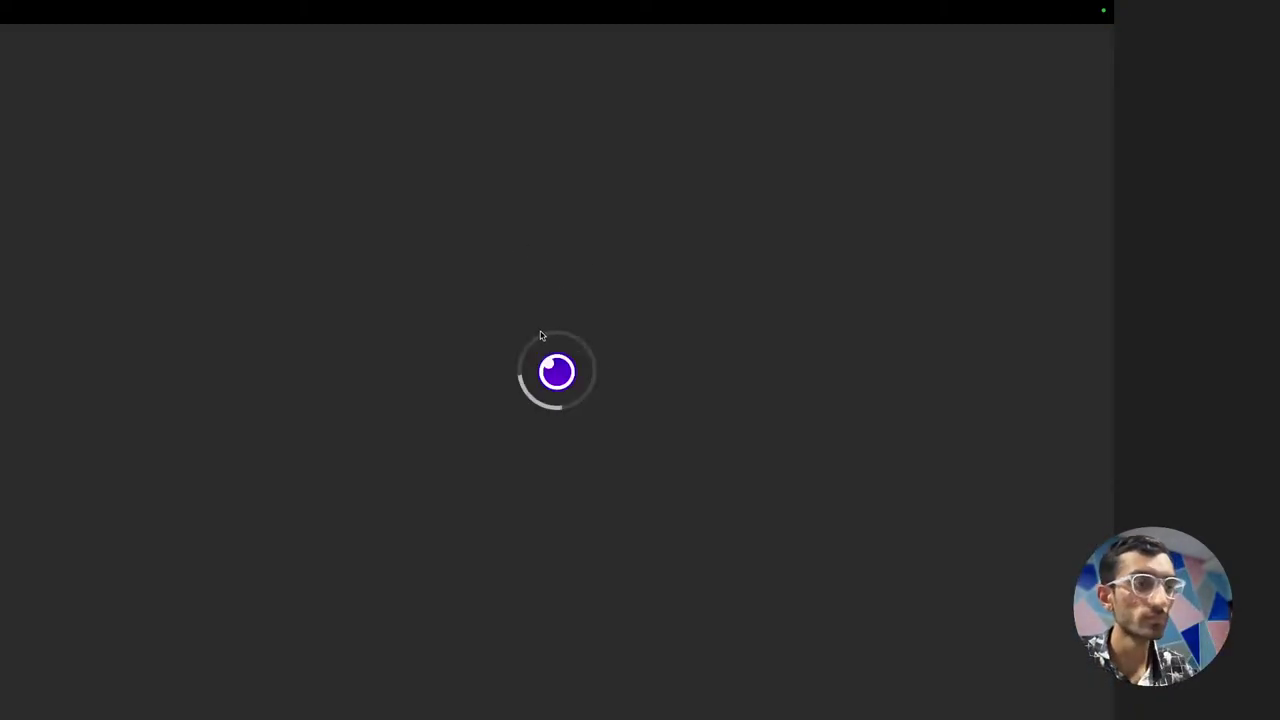
# Clear the old request URL and the JSON body in Insomnia
pyautogui.press('super+a')
pyautogui.press('BackSpace')
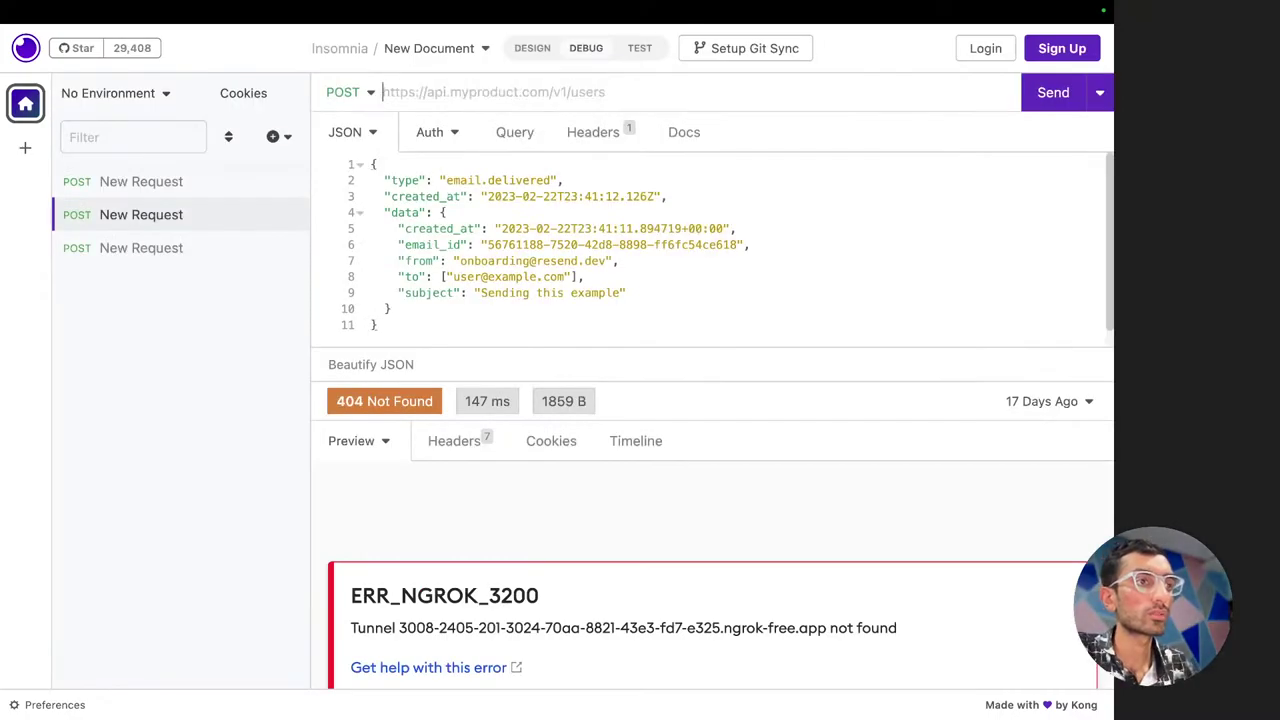
pyautogui.click(493, 237)
pyautogui.press('super+a')
pyautogui.press('BackSpace')
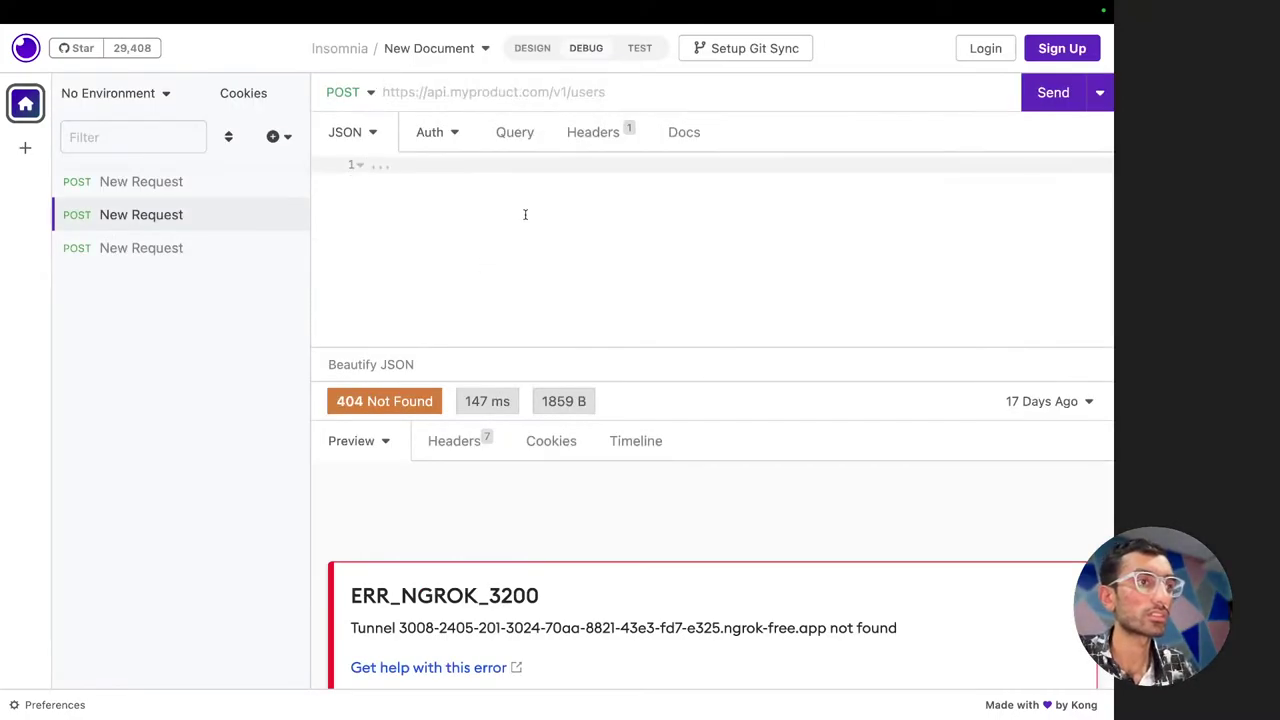
# Copy /2010-04-01/Accounts/{AccountSid}/Messages from the docs into the request URL
pyautogui.hotkey('ctrl', 'Left')
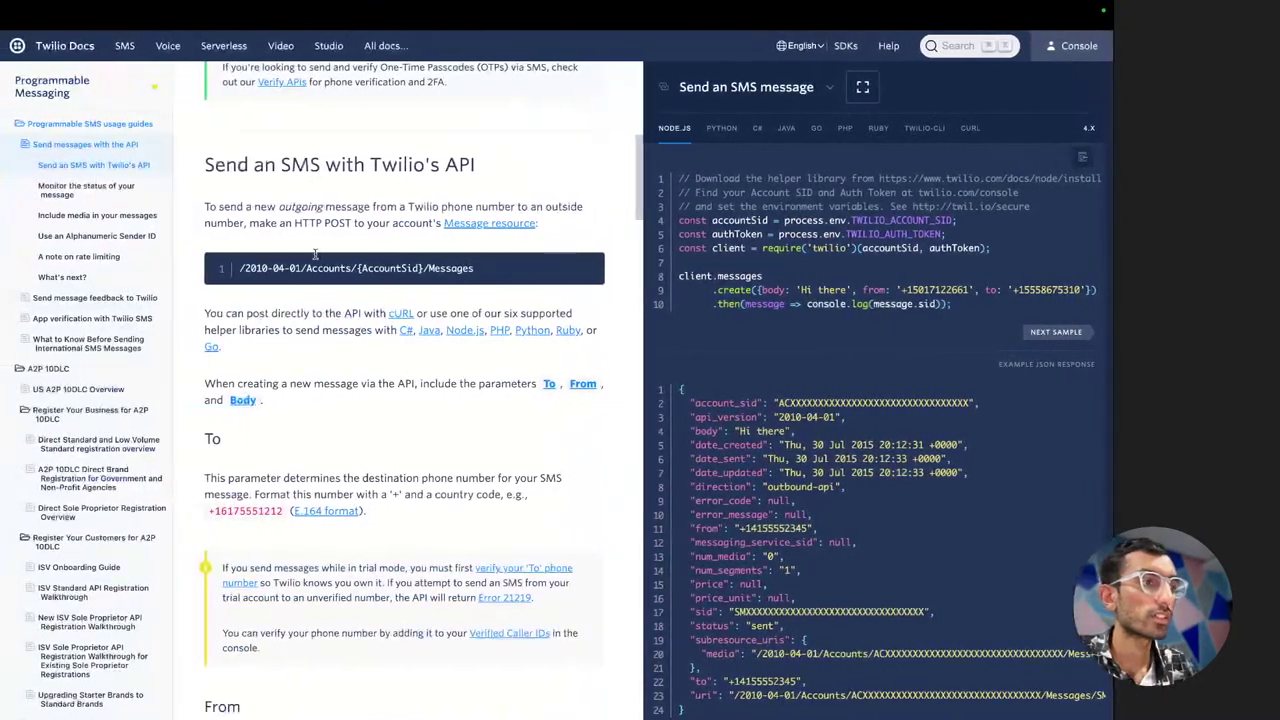
pyautogui.moveTo(242, 268); pyautogui.dragTo(474, 268)
pyautogui.press('super+c')
pyautogui.hotkey('ctrl', 'Right')
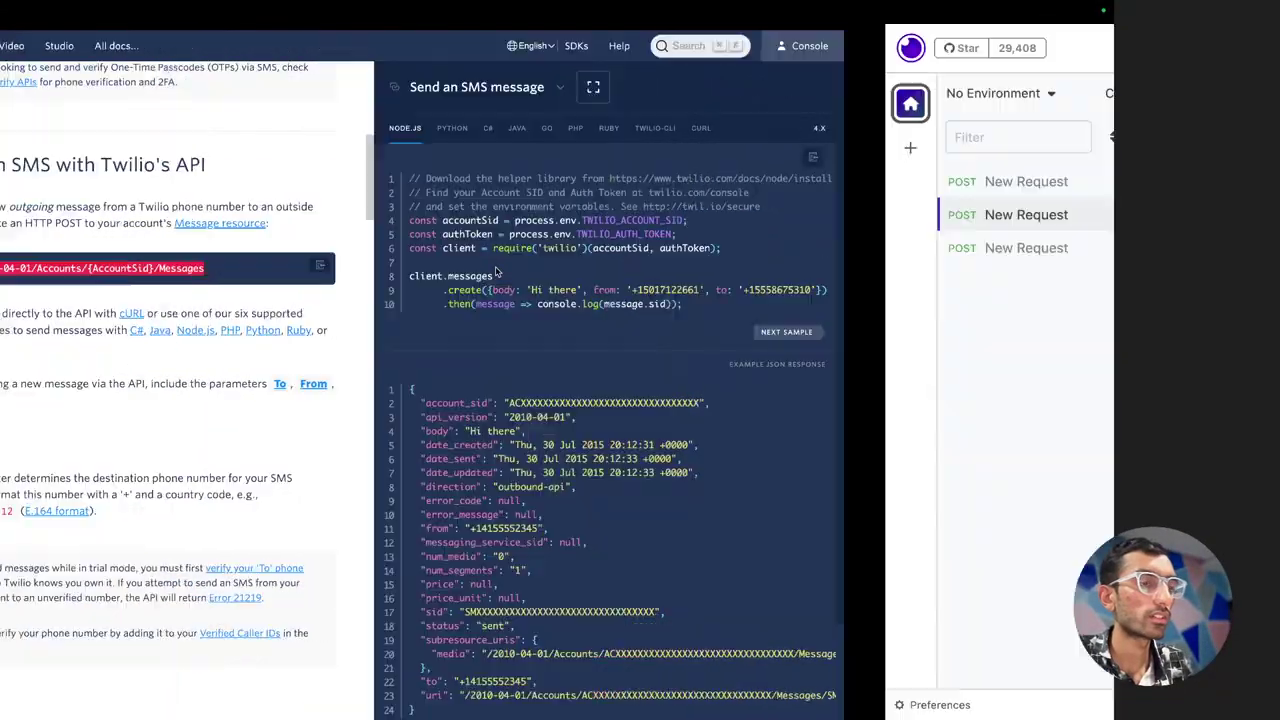
pyautogui.click(470, 91)
pyautogui.press('super+v')
# Replace {AccountSid} in the URL with the Account SID copied from the Console
pyautogui.hotkey('ctrl', 'Left')
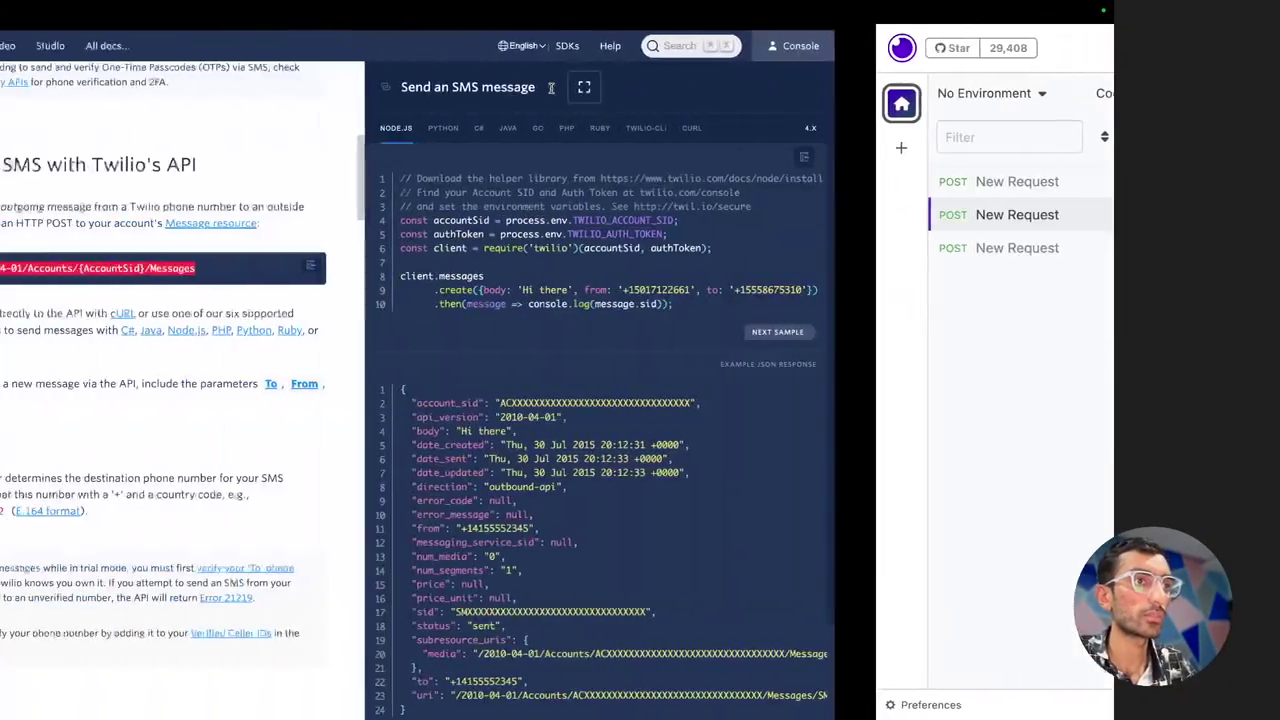
pyautogui.press('super+t')
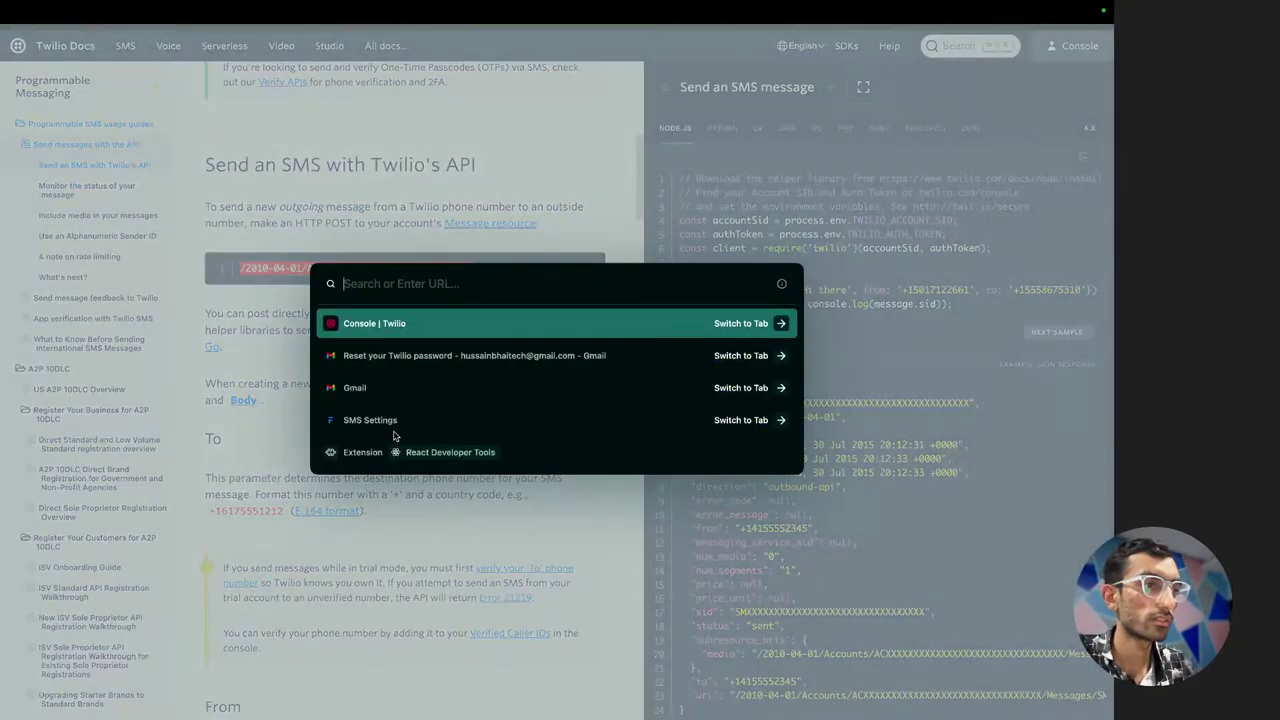
pyautogui.press('Return')
pyautogui.scroll(-1, 297, 543)
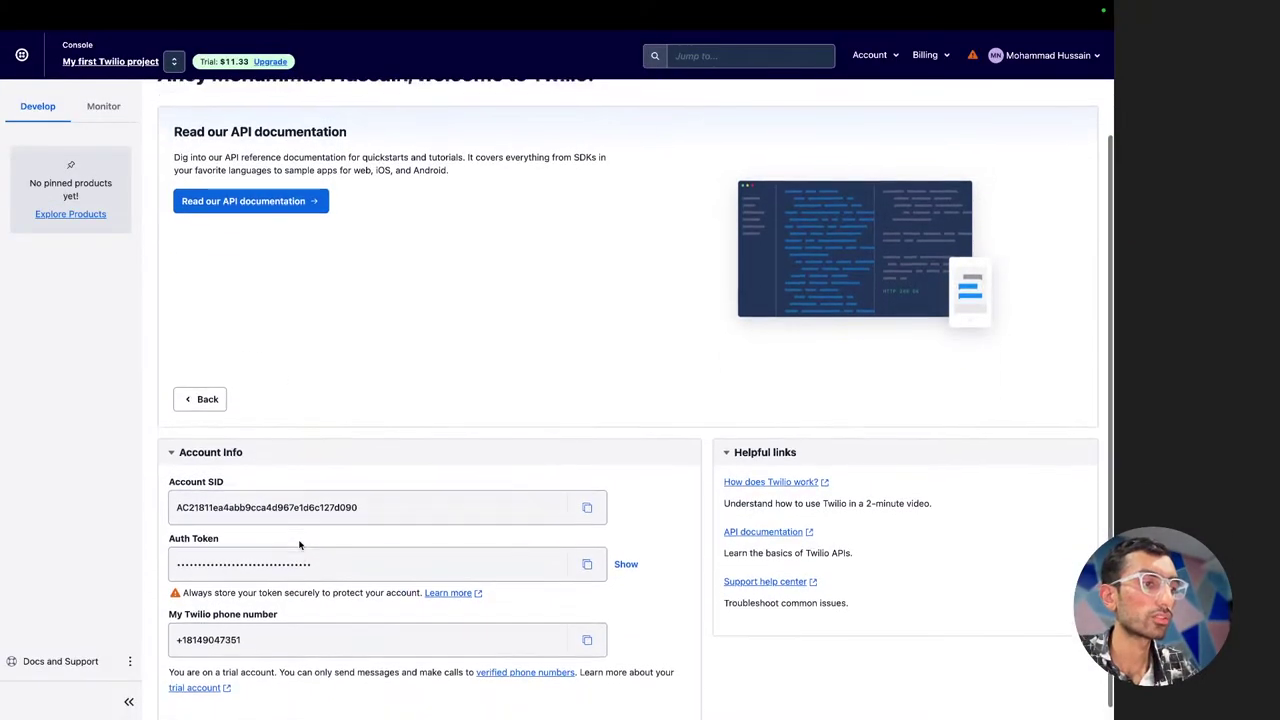
pyautogui.doubleClick(258, 505)
pyautogui.press('super+c')
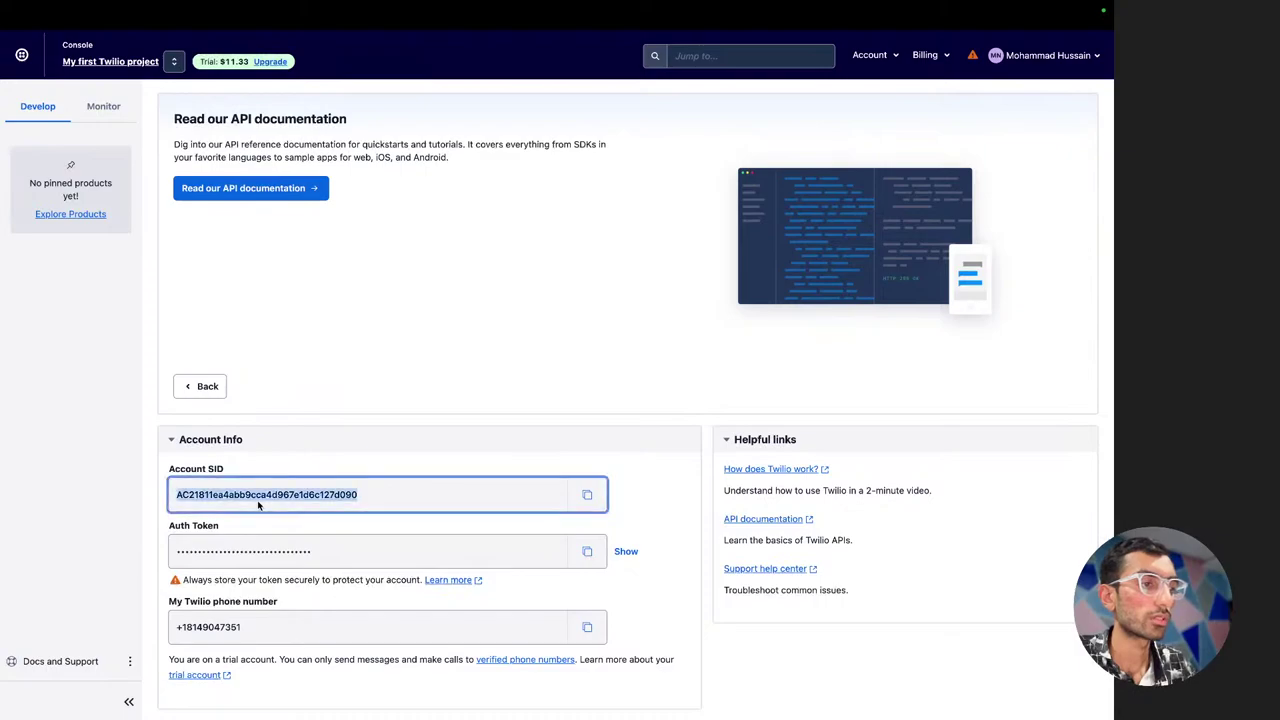
pyautogui.hotkey('ctrl', 'Right')
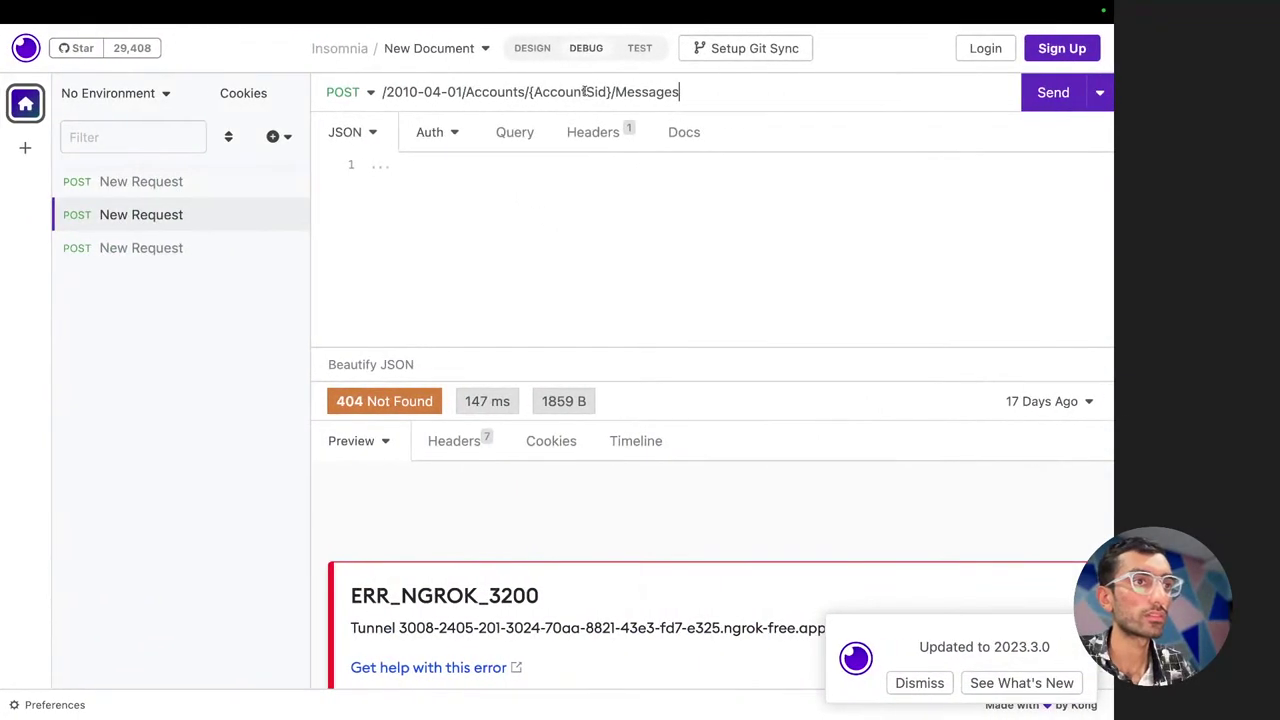
pyautogui.moveTo(610, 91); pyautogui.dragTo(530, 91)
pyautogui.press('super+v')
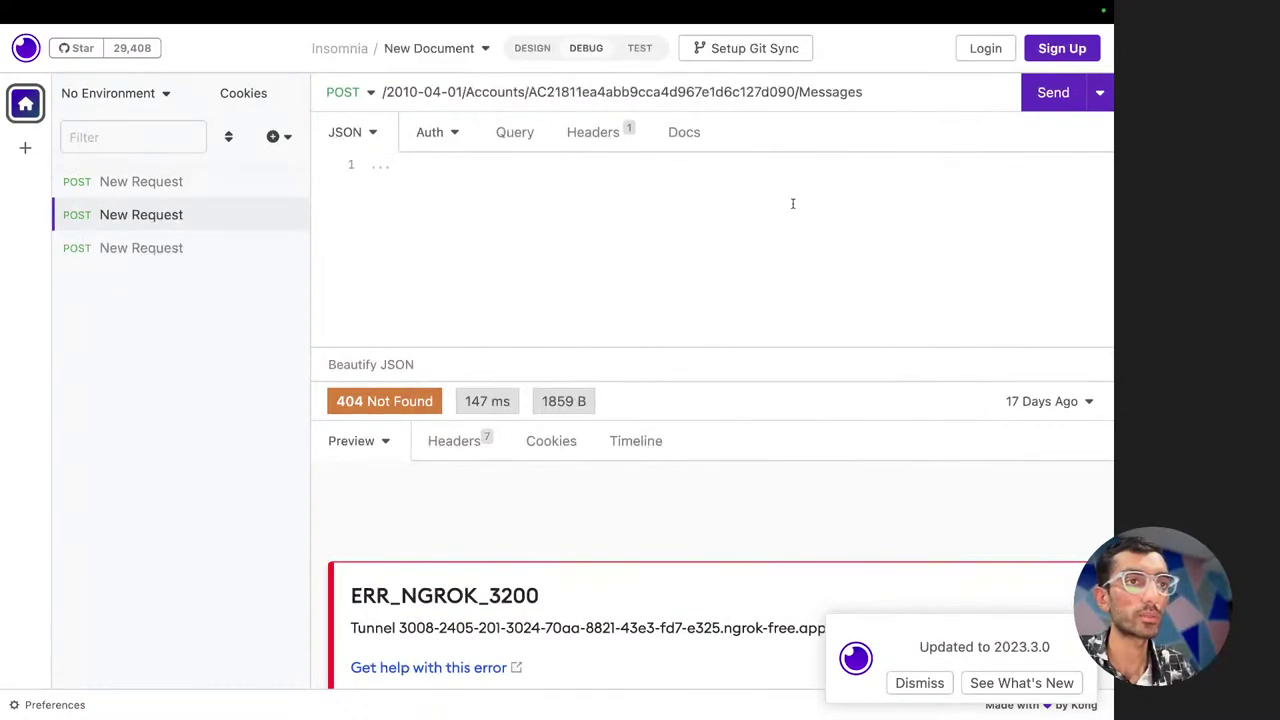
# Return to the Sending Messages docs tab
pyautogui.hotkey('ctrl', 'Left')
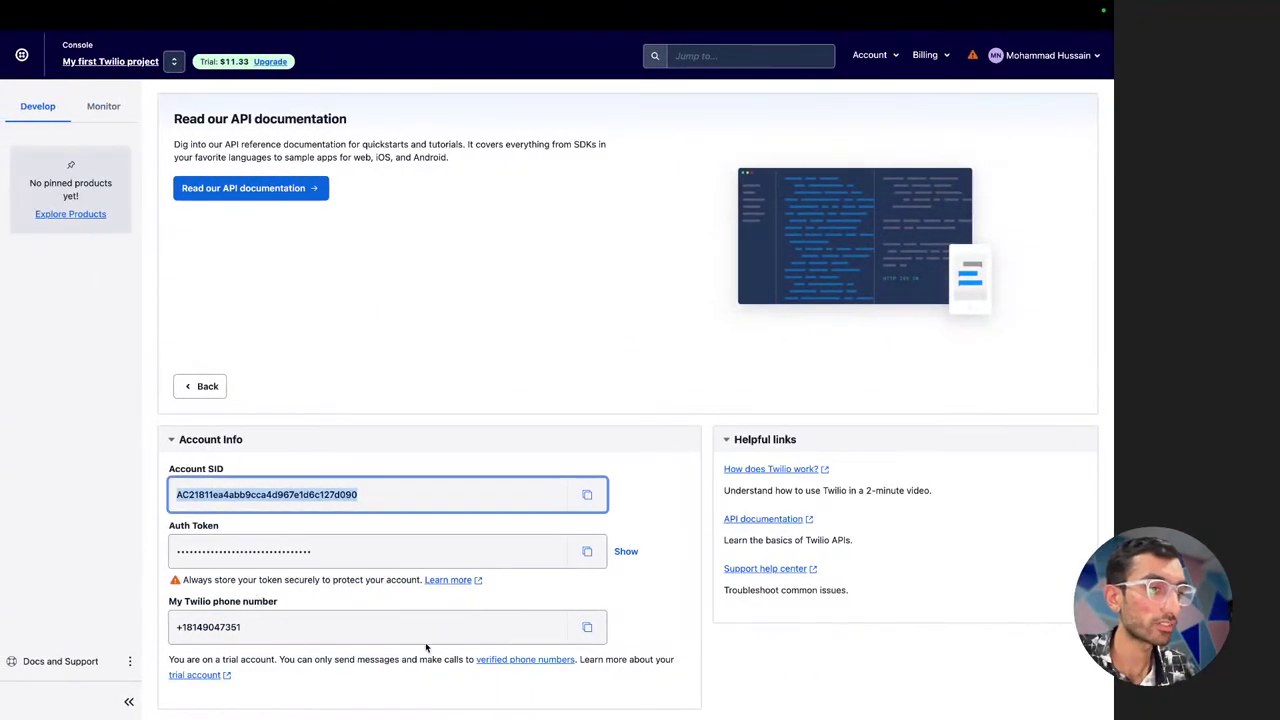
pyautogui.press('super+t')
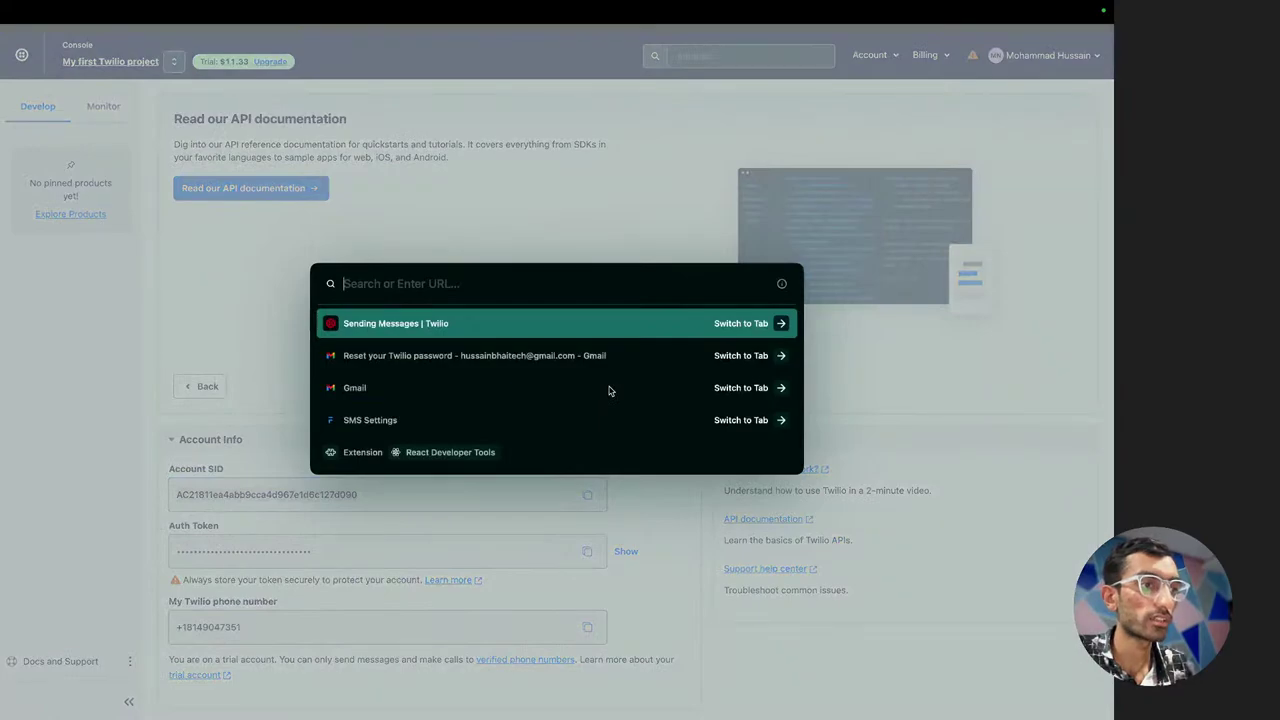
pyautogui.press('Return')
# Scroll to 'Send an SMS with a StatusCallback URL' and view its Python and Node.js samples
pyautogui.scroll(-4, 473, 369)
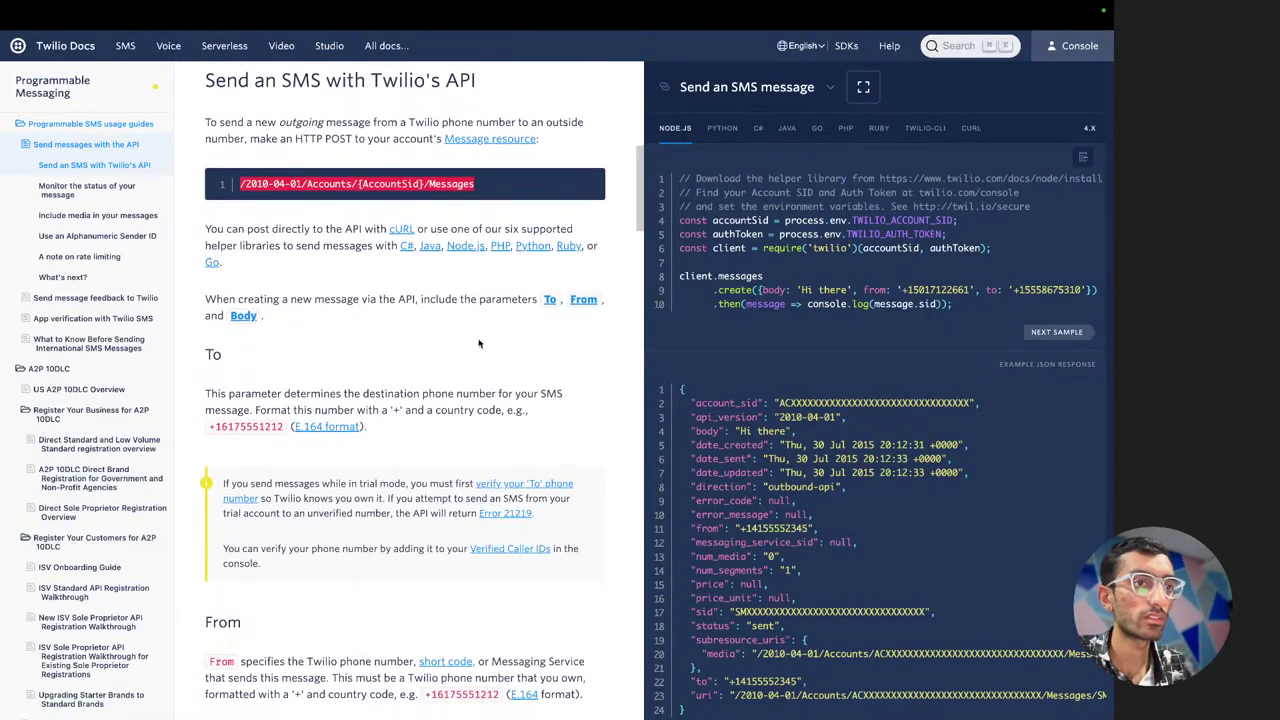
pyautogui.scroll(-5, 314, 442)
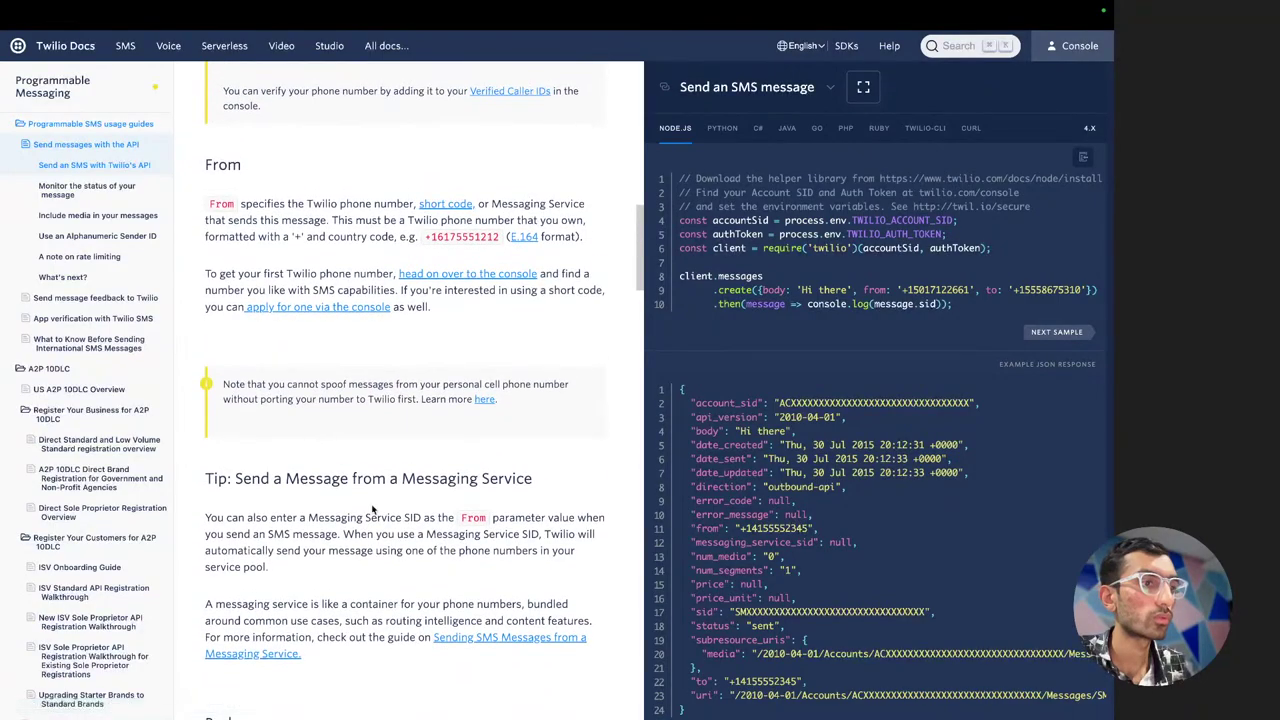
pyautogui.scroll(-4, 360, 470)
pyautogui.scroll(-8, 372, 510)
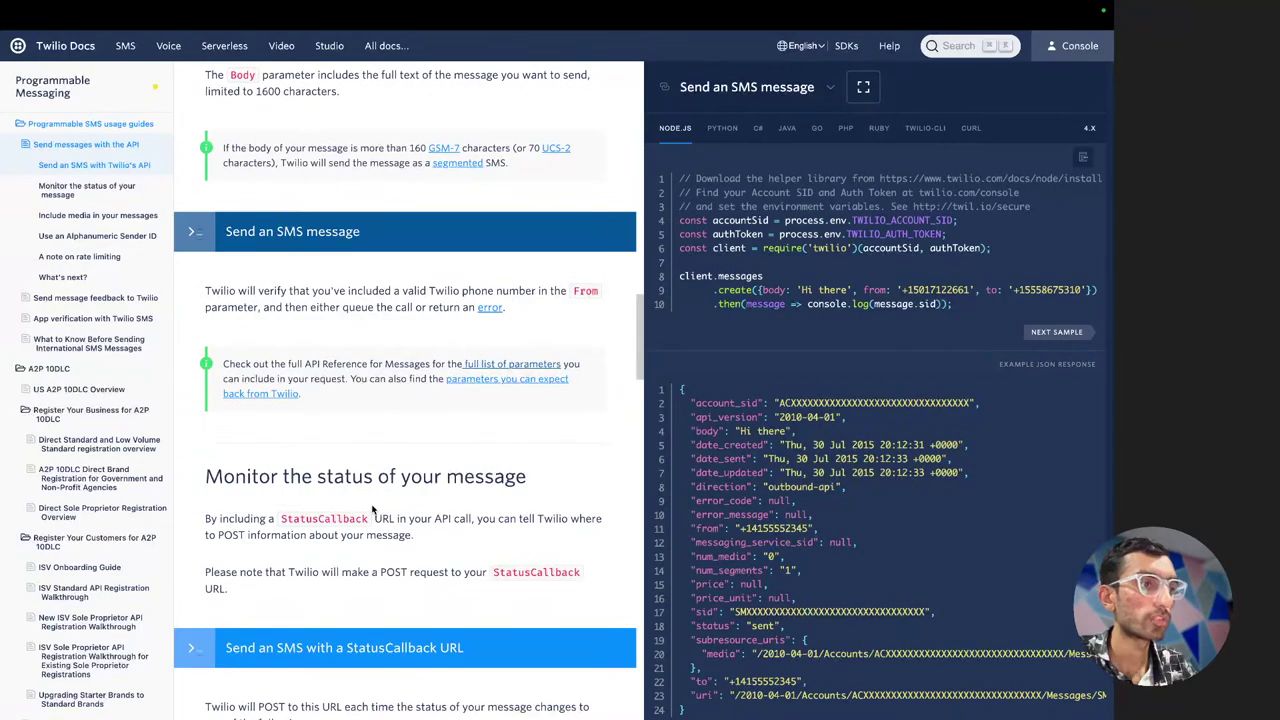
pyautogui.scroll(-7, 372, 510)
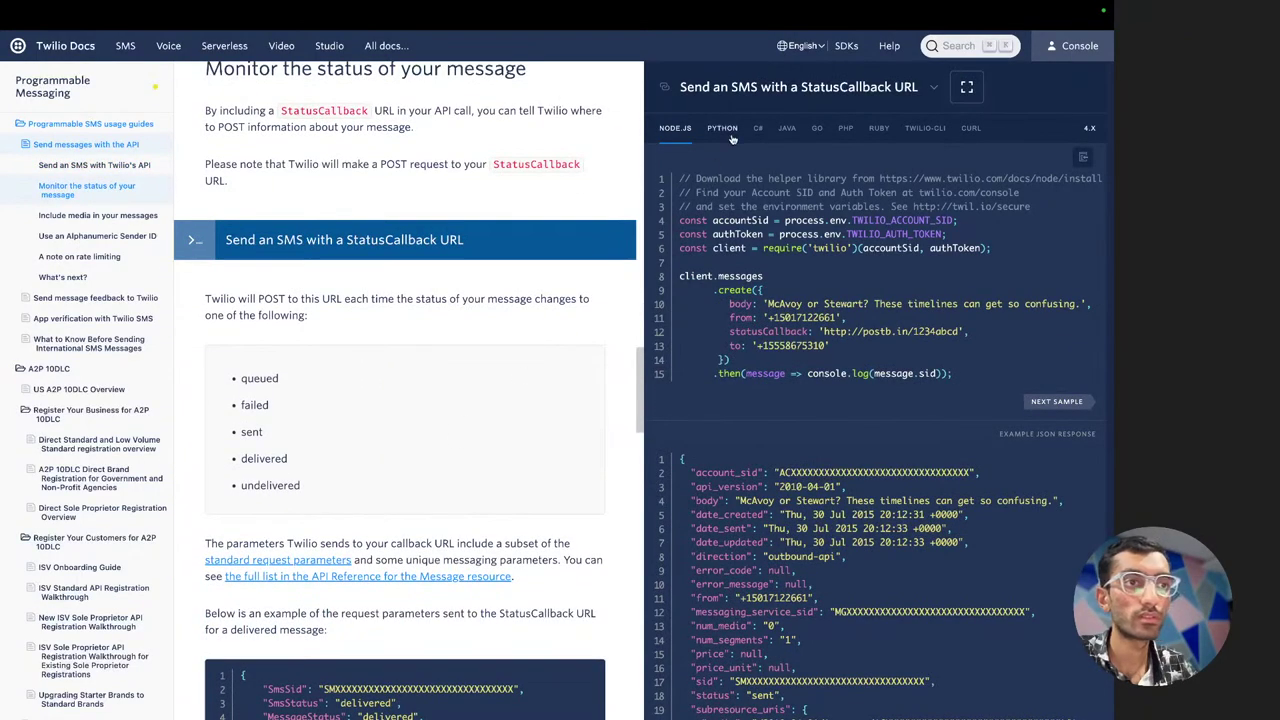
pyautogui.click(722, 128)
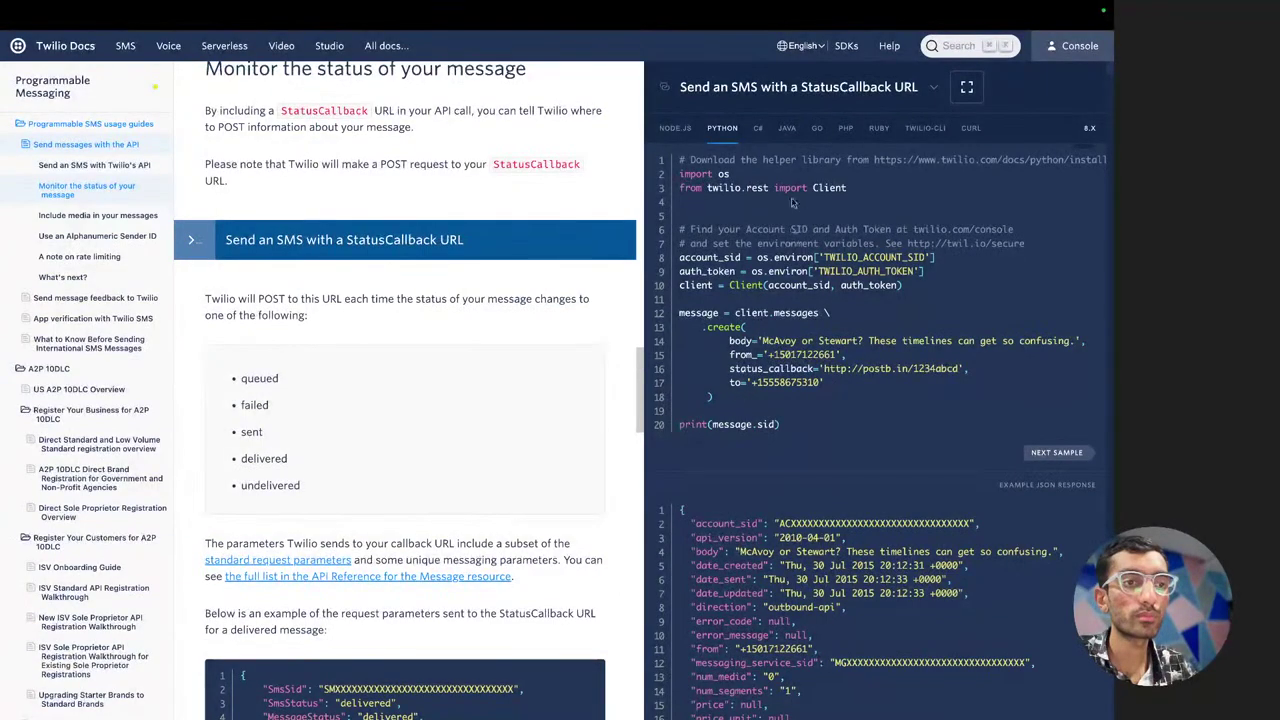
pyautogui.click(675, 129)
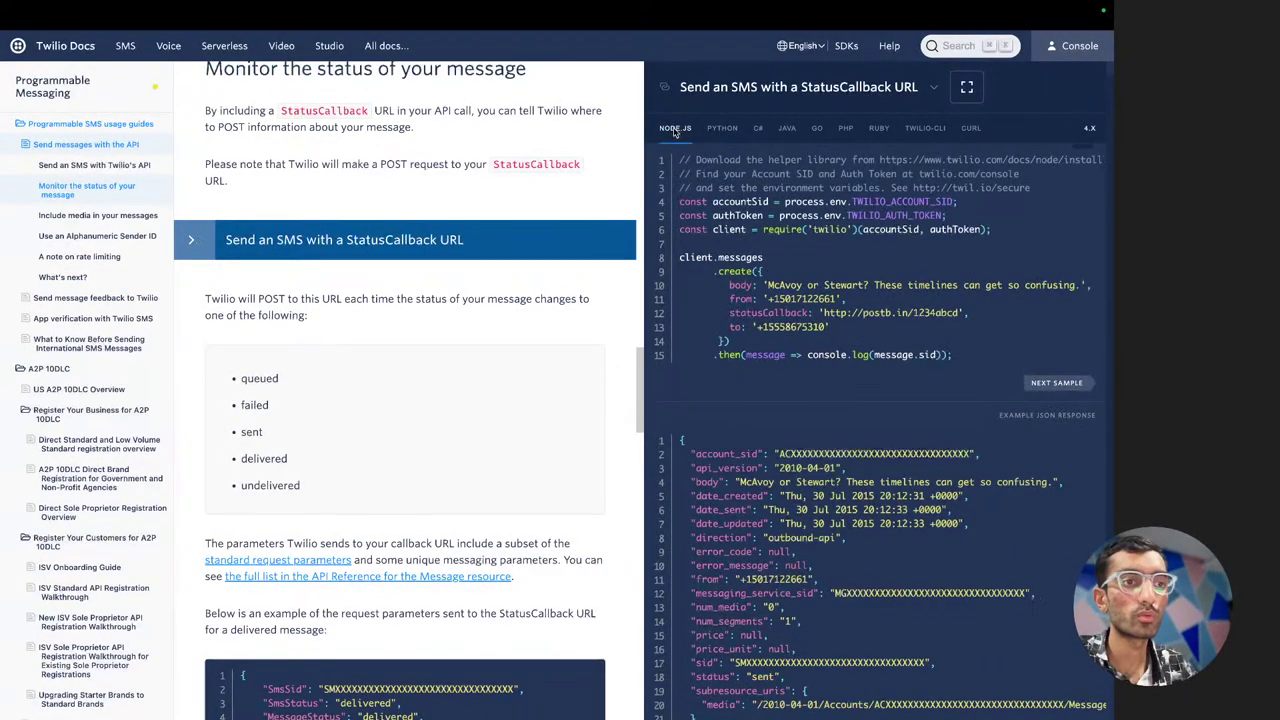
pyautogui.click(729, 129)
# Show the sample as a cURL command and scroll across it before returning to Insomnia
pyautogui.click(969, 129)
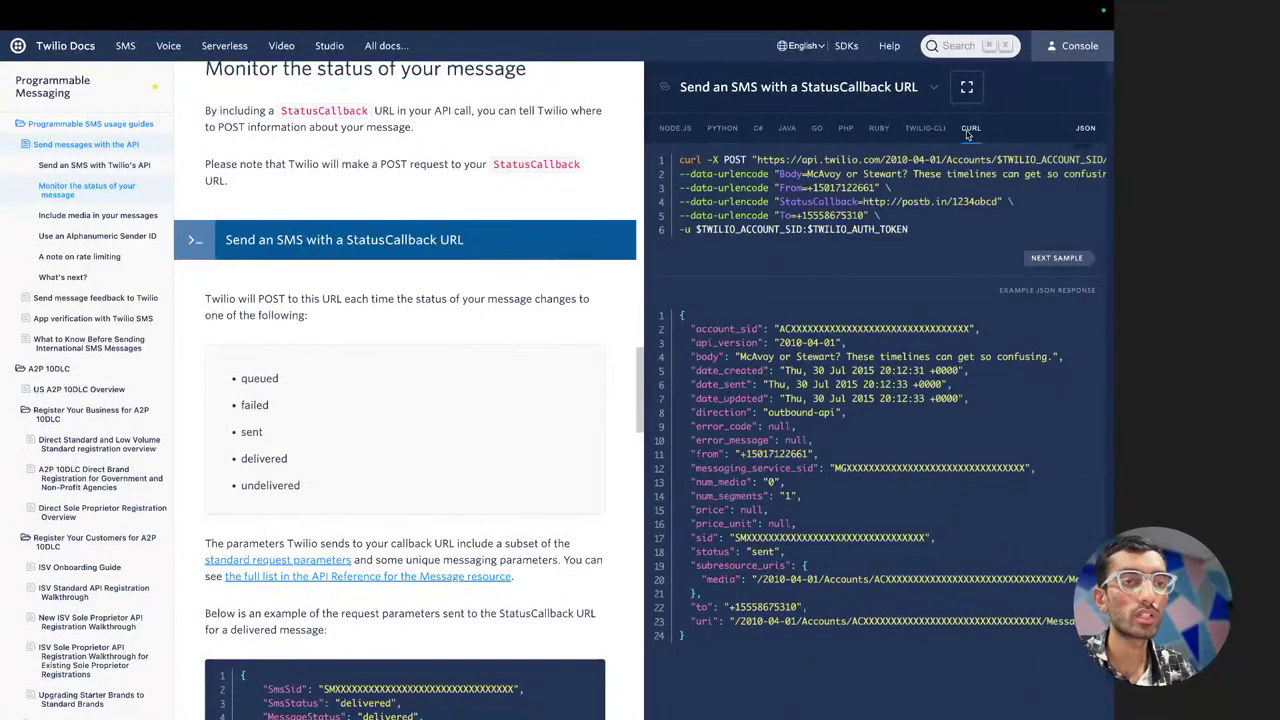
pyautogui.hscroll(2, 858, 216)
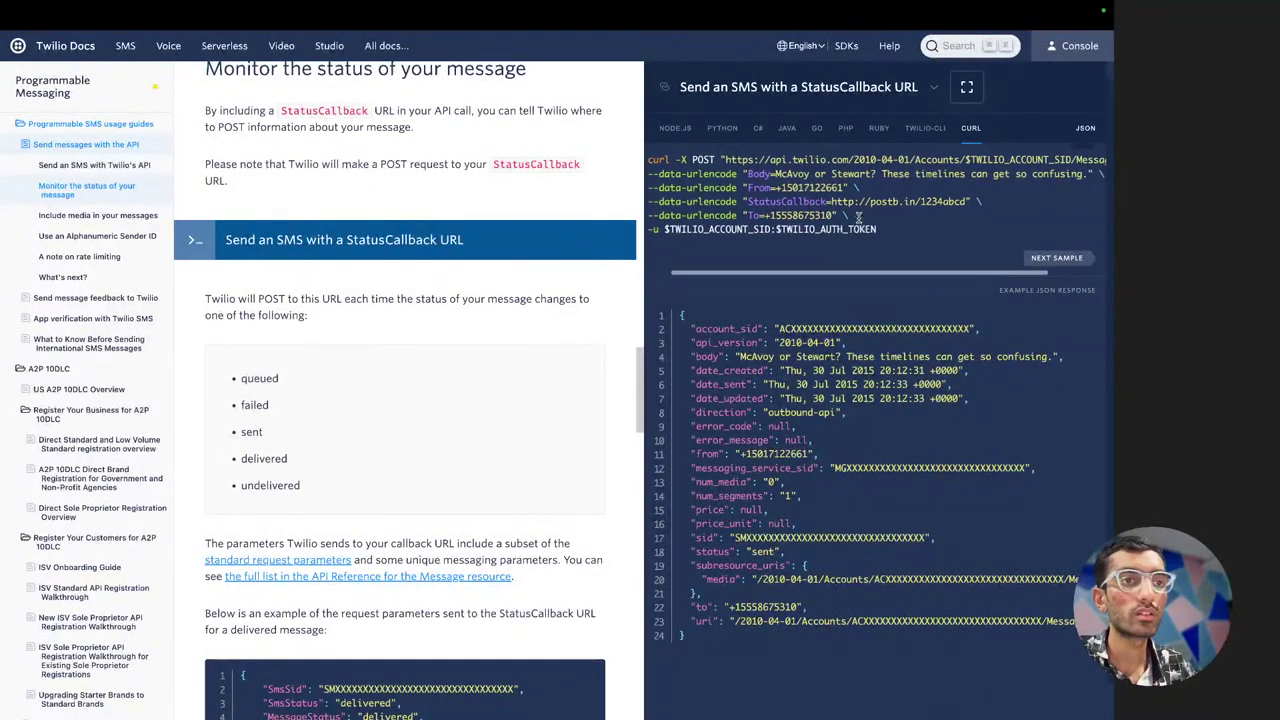
pyautogui.hscroll(-2, 858, 216)
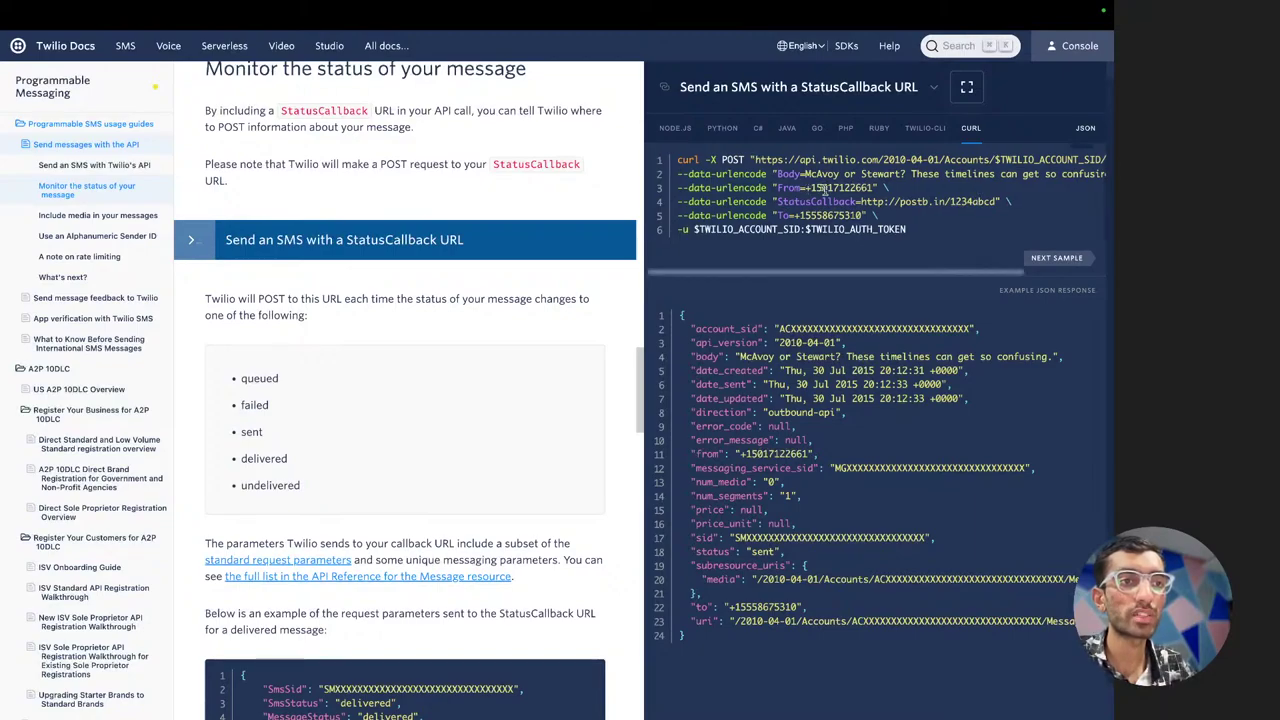
pyautogui.hotkey('ctrl', 'Right')
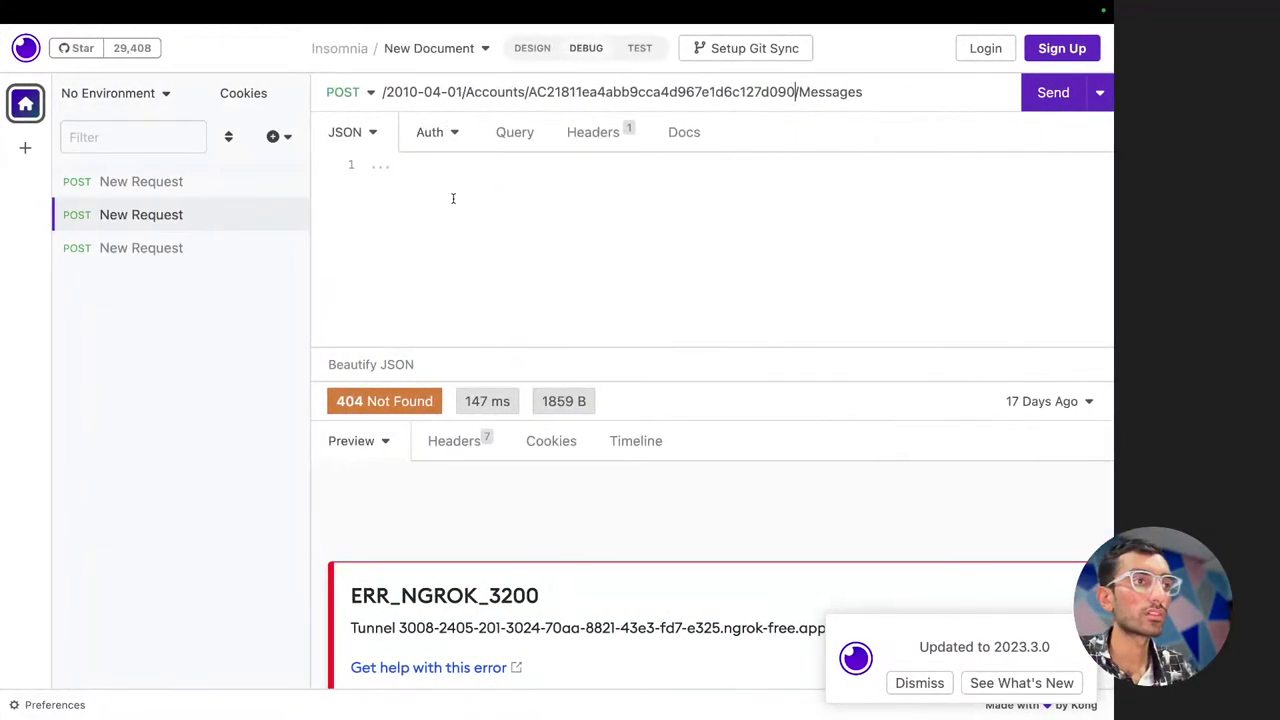
# Open a JSON object in the request body, checking the Node.js sample in the Twilio docs
pyautogui.click(451, 197)
pyautogui.write('{')
pyautogui.press('Return')
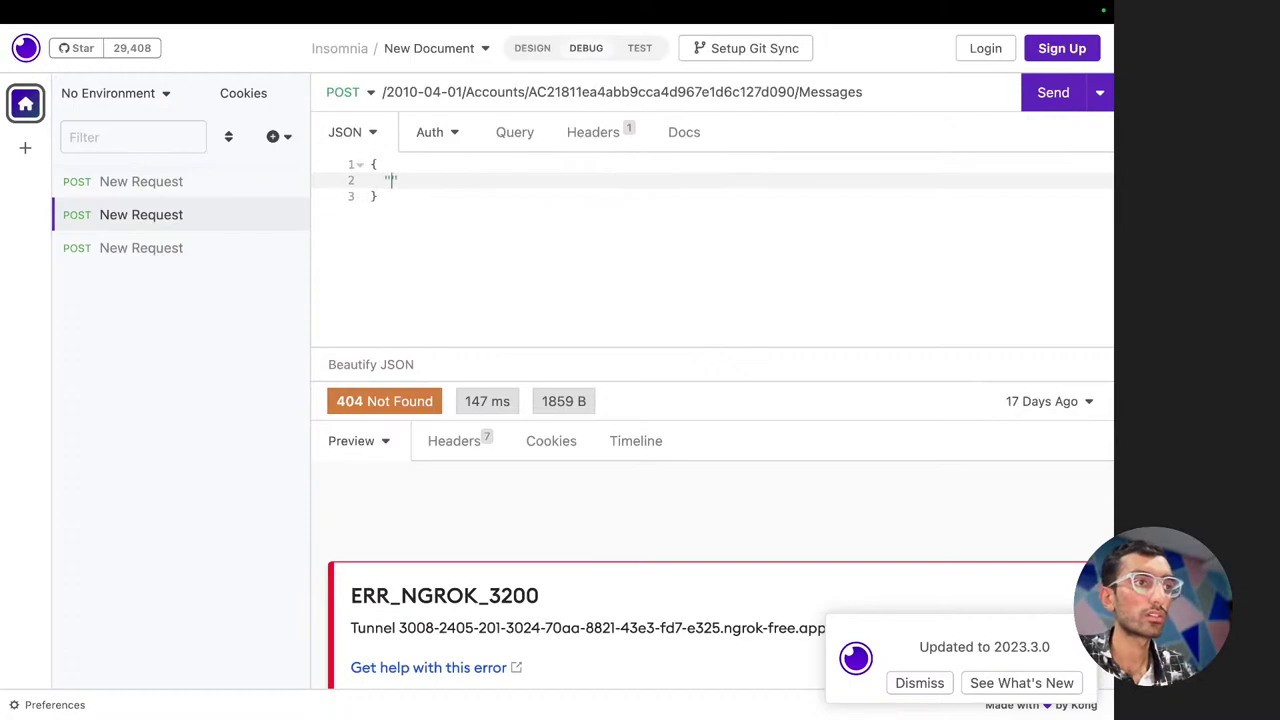
pyautogui.hotkey('ctrl', 'Left')
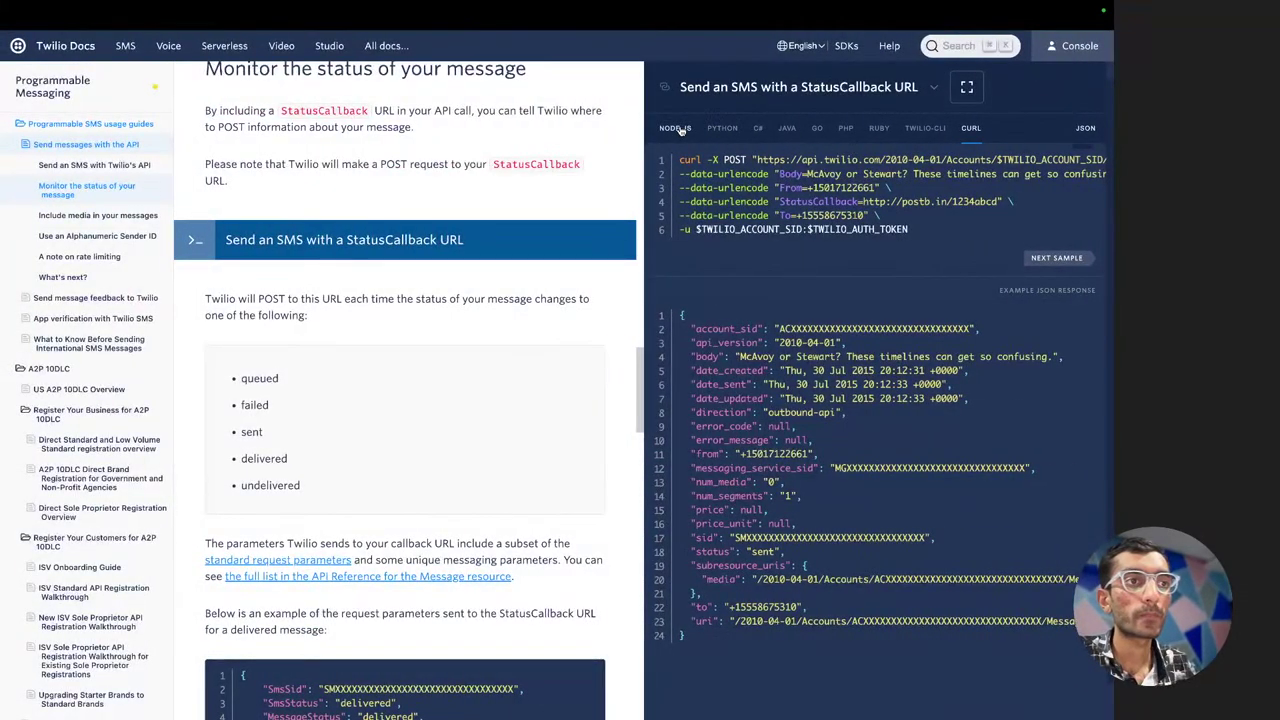
pyautogui.click(680, 129)
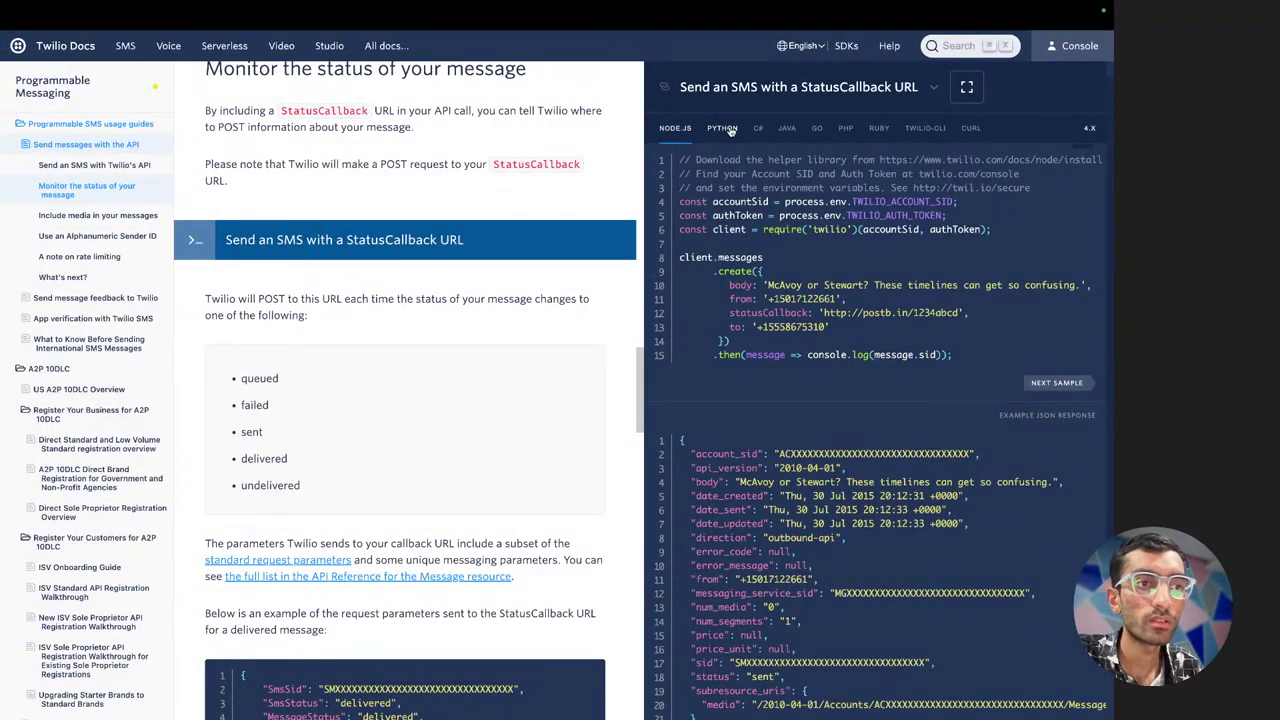
pyautogui.click(730, 130)
pyautogui.click(676, 128)
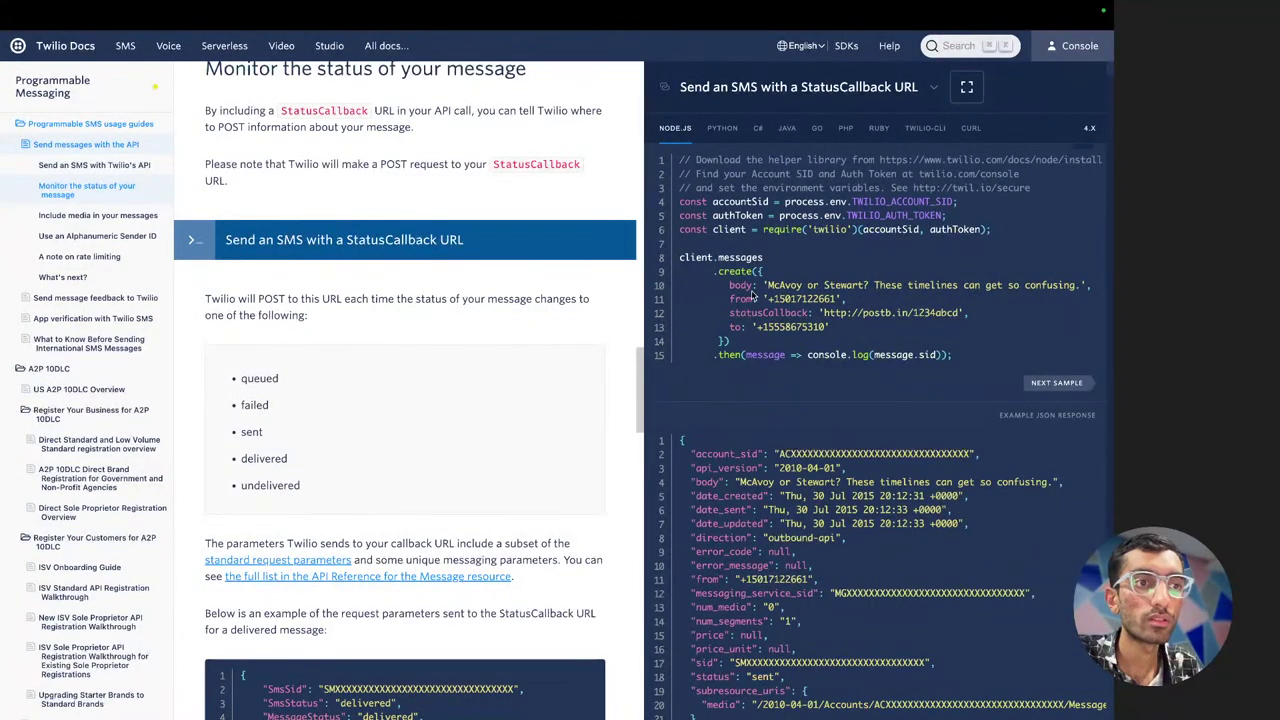
pyautogui.hotkey('ctrl', 'Right')
# Add the "body": "hello" field and begin the "from" field, undoing a wrongly pasted Account SID
pyautogui.write('"b')
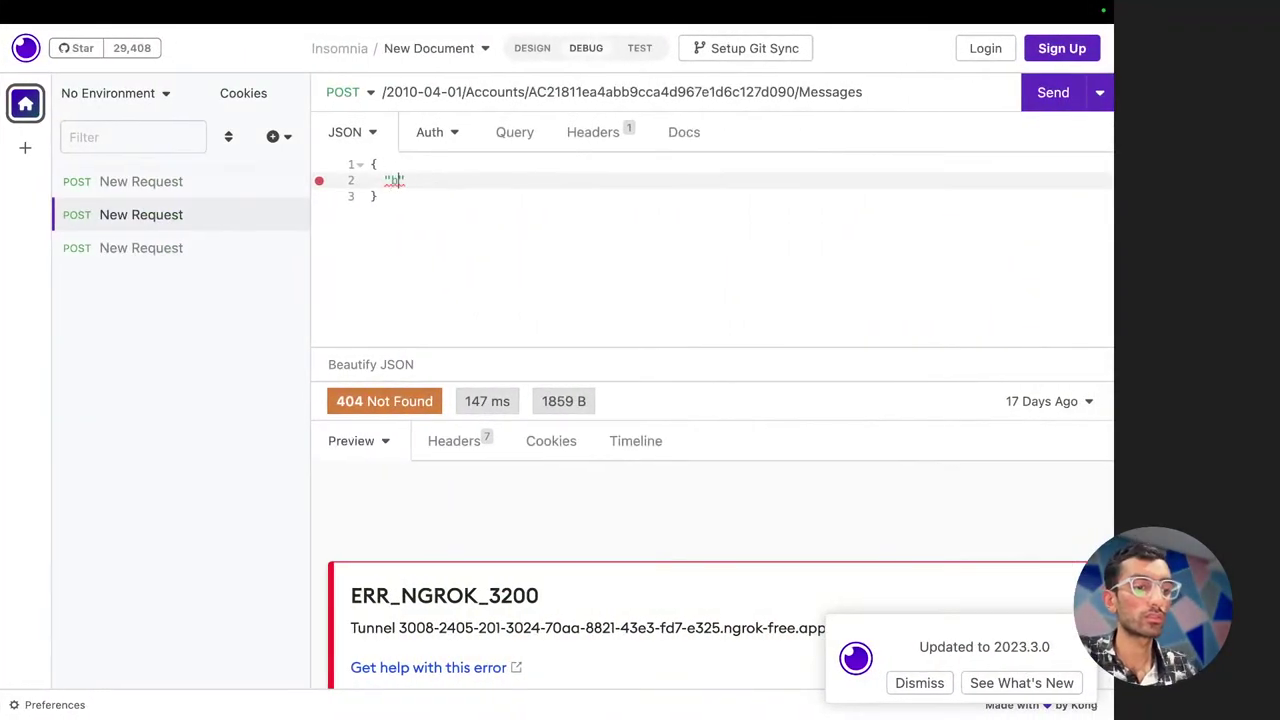
pyautogui.write('ody"')
pyautogui.write(': "hell')
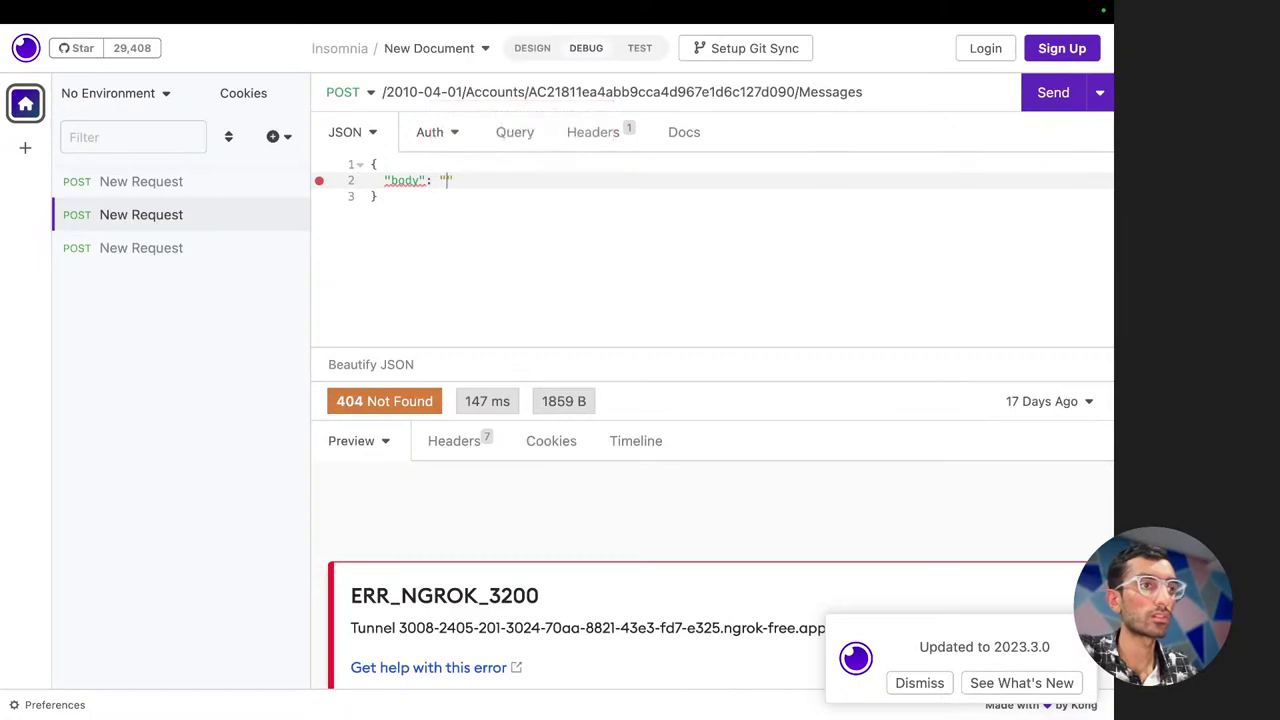
pyautogui.write('o",')
pyautogui.press('Return')
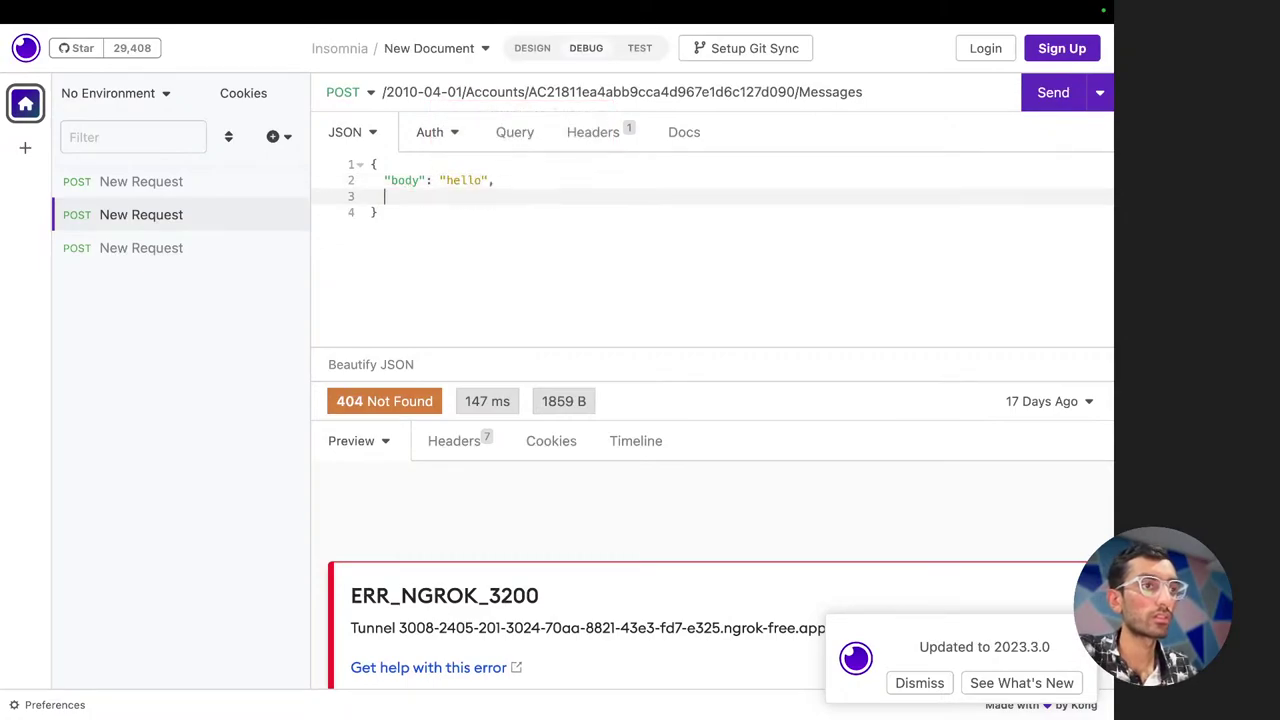
pyautogui.write('"from": ')
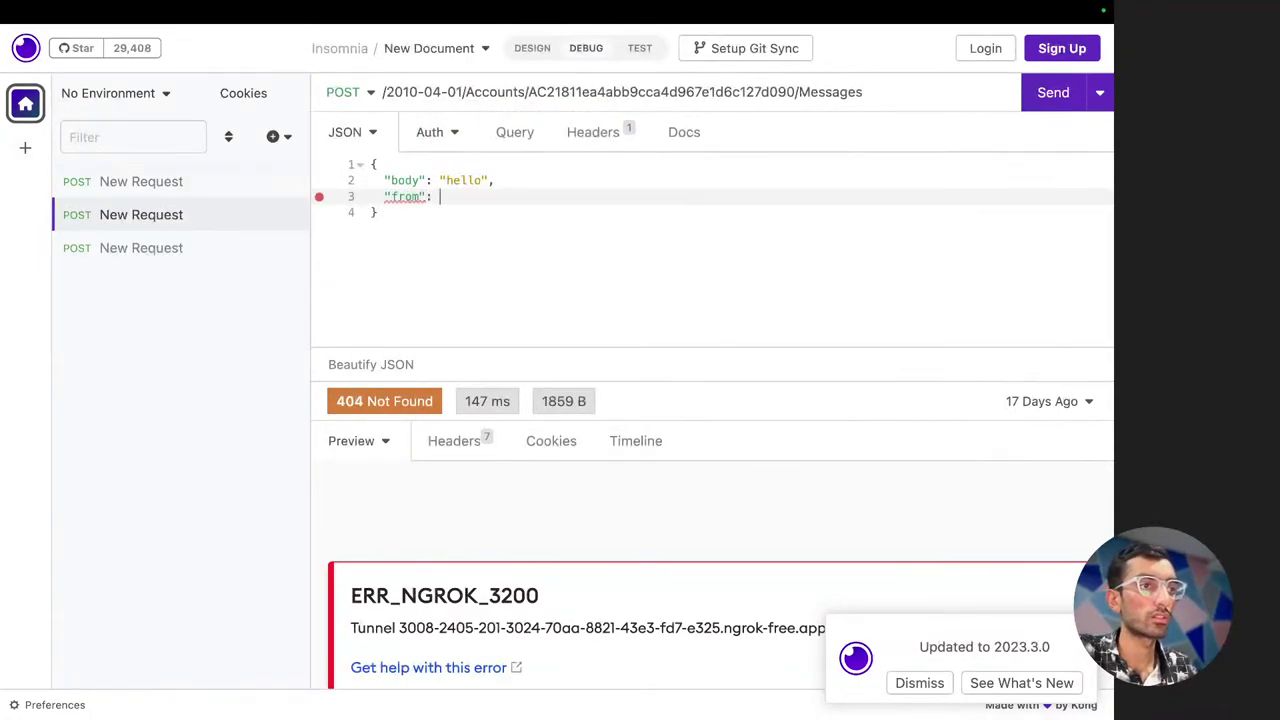
pyautogui.write('"')
pyautogui.write('AC21811ea4abb9cca4d967e1d6c127d090')
pyautogui.press('super+z')
# Copy the Twilio phone number from the Console and paste it as the from value
pyautogui.press('super+Tab')
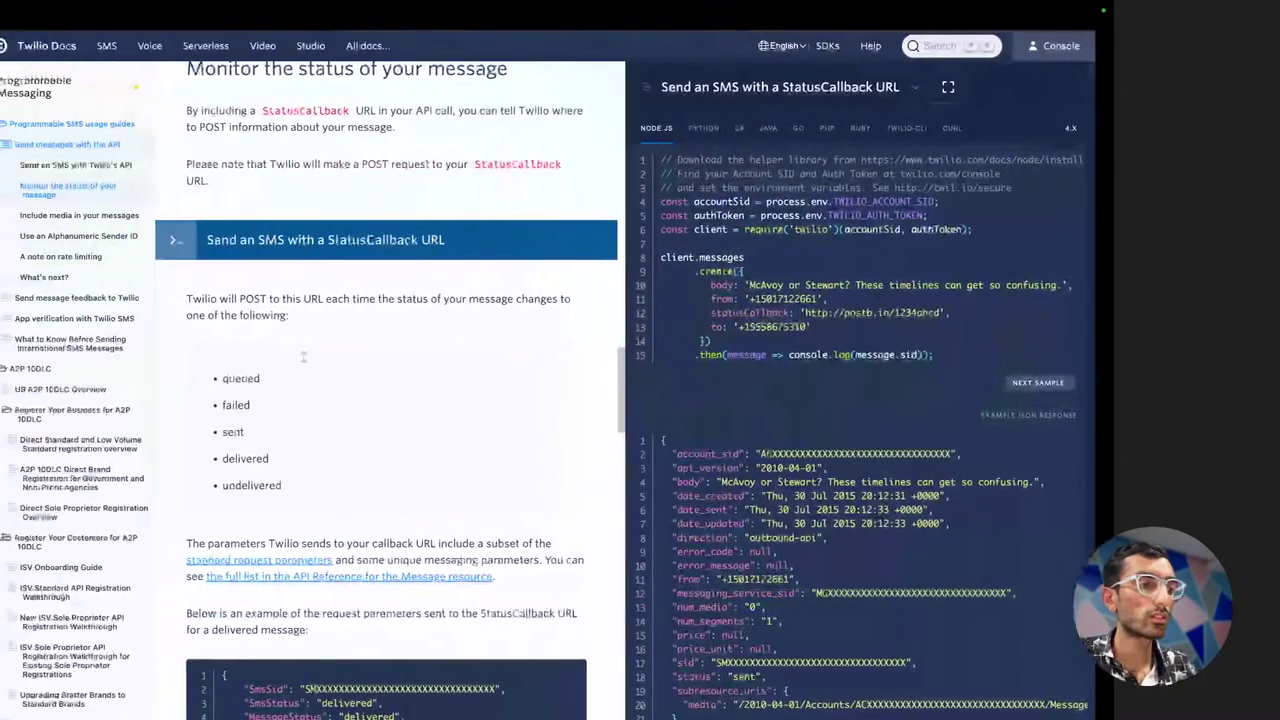
pyautogui.press('super+t')
pyautogui.press('Return')
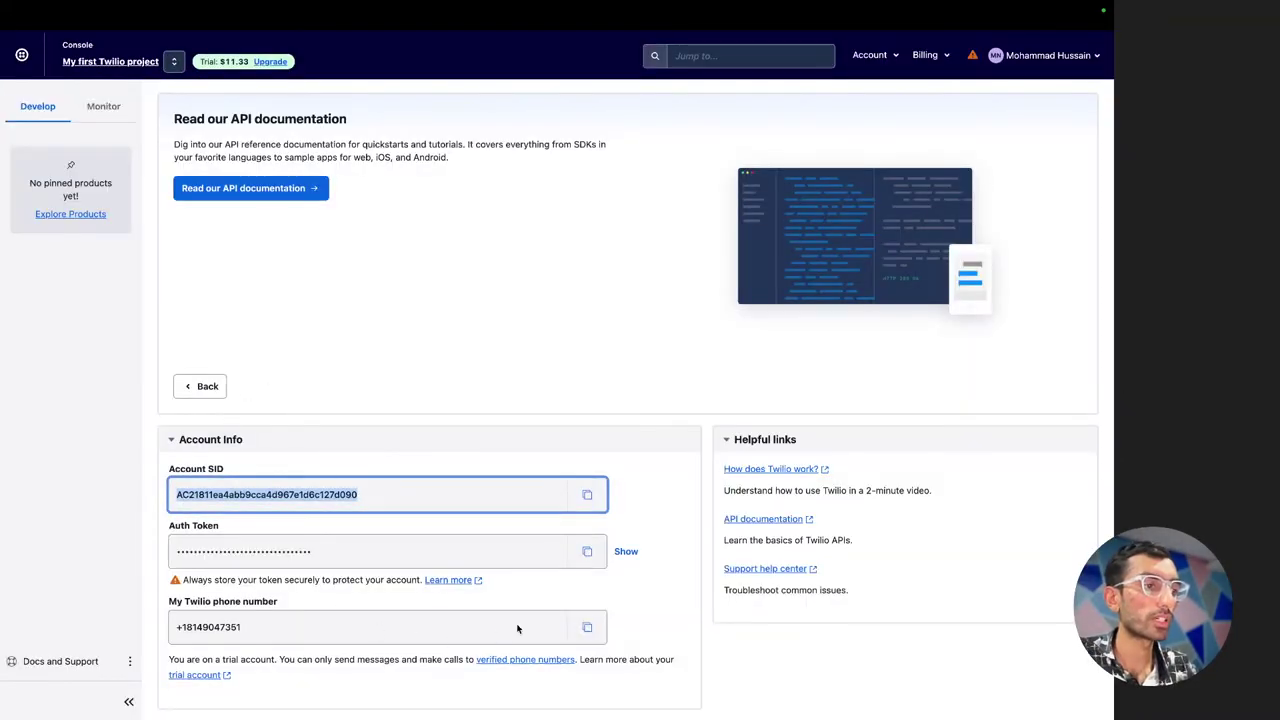
pyautogui.click(587, 627)
pyautogui.press('super+Tab')
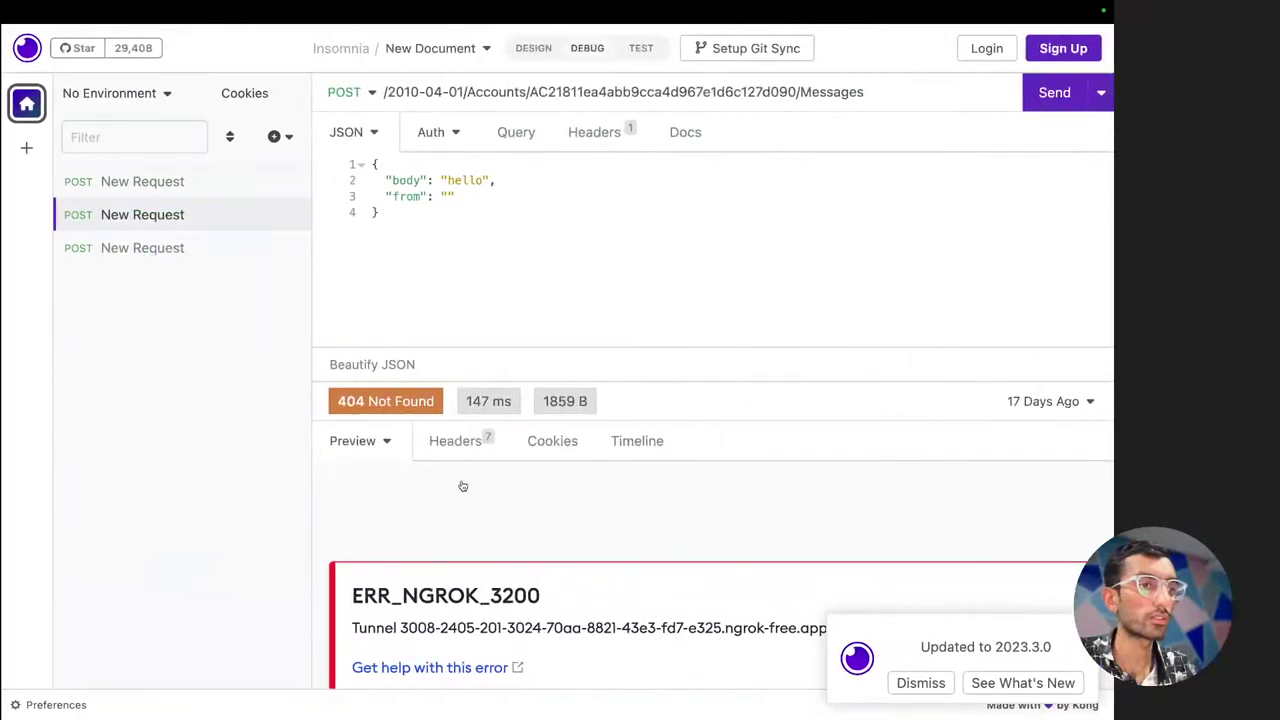
pyautogui.press('super+v')
pyautogui.press('Right')
pyautogui.write(',')
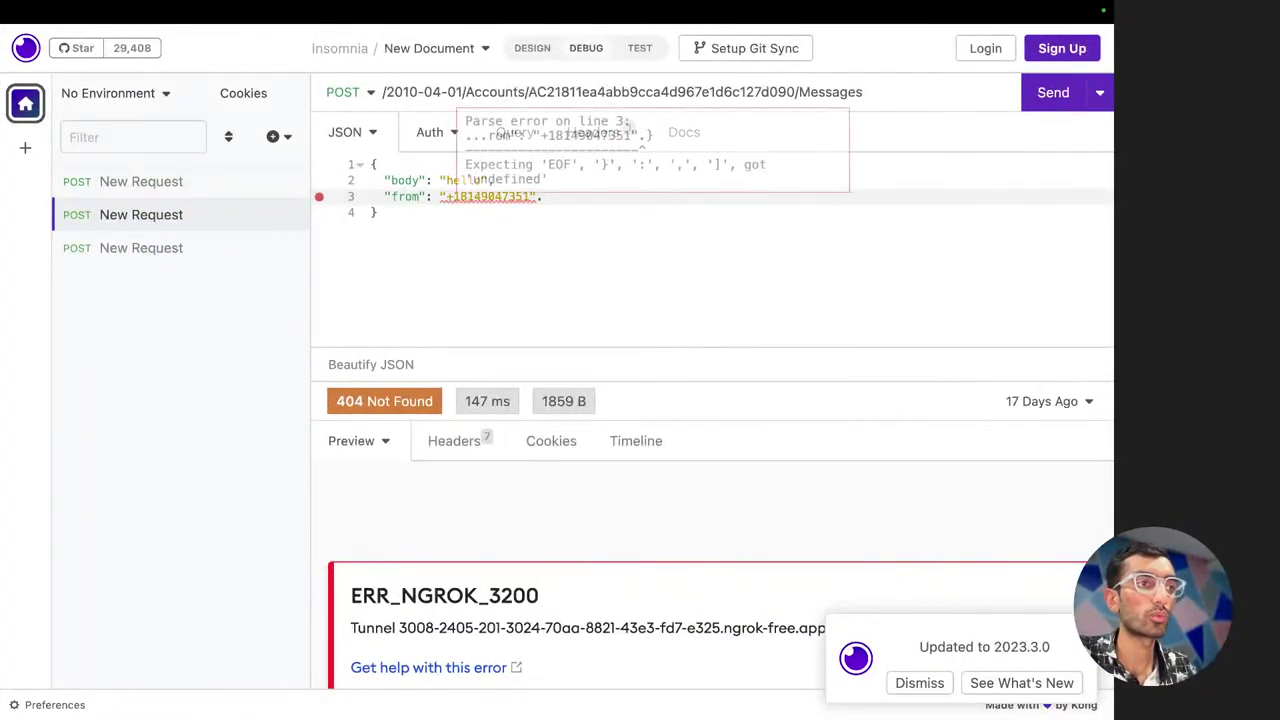
# Add the "to" field with the recipient's phone number, then return to the Twilio Console
pyautogui.press('Return')
pyautogui.write('"t')
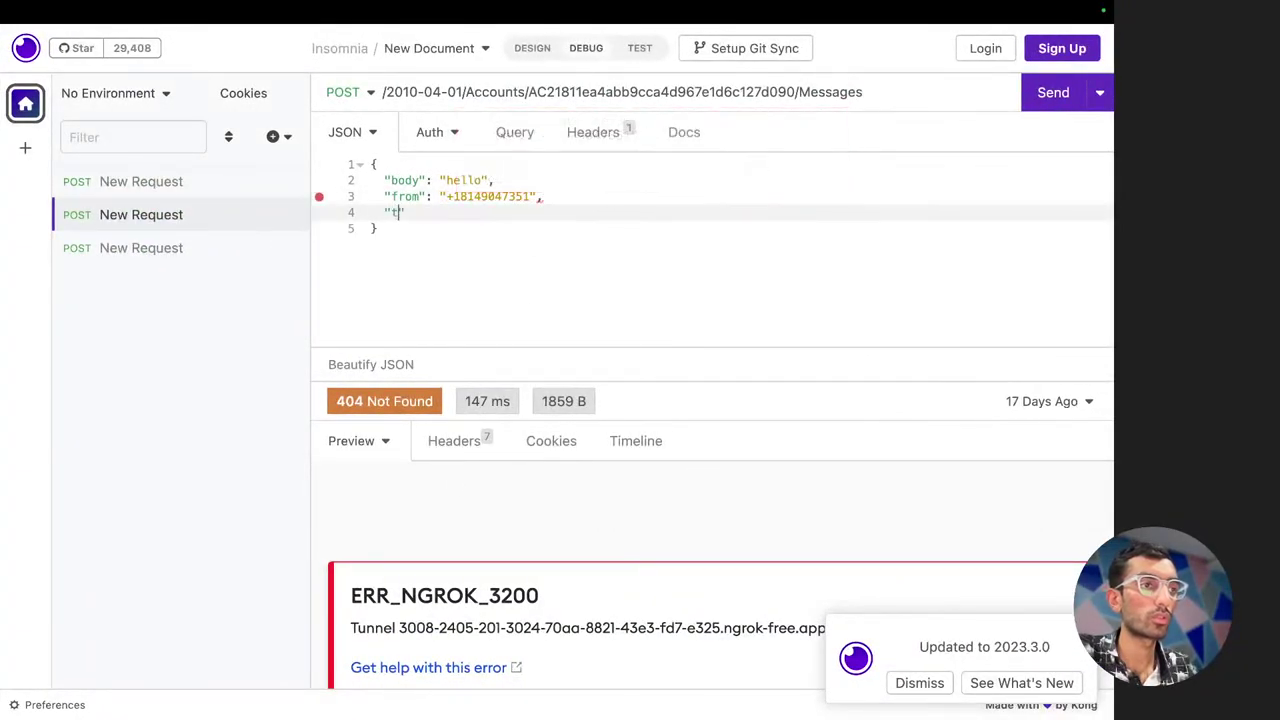
pyautogui.write('o')
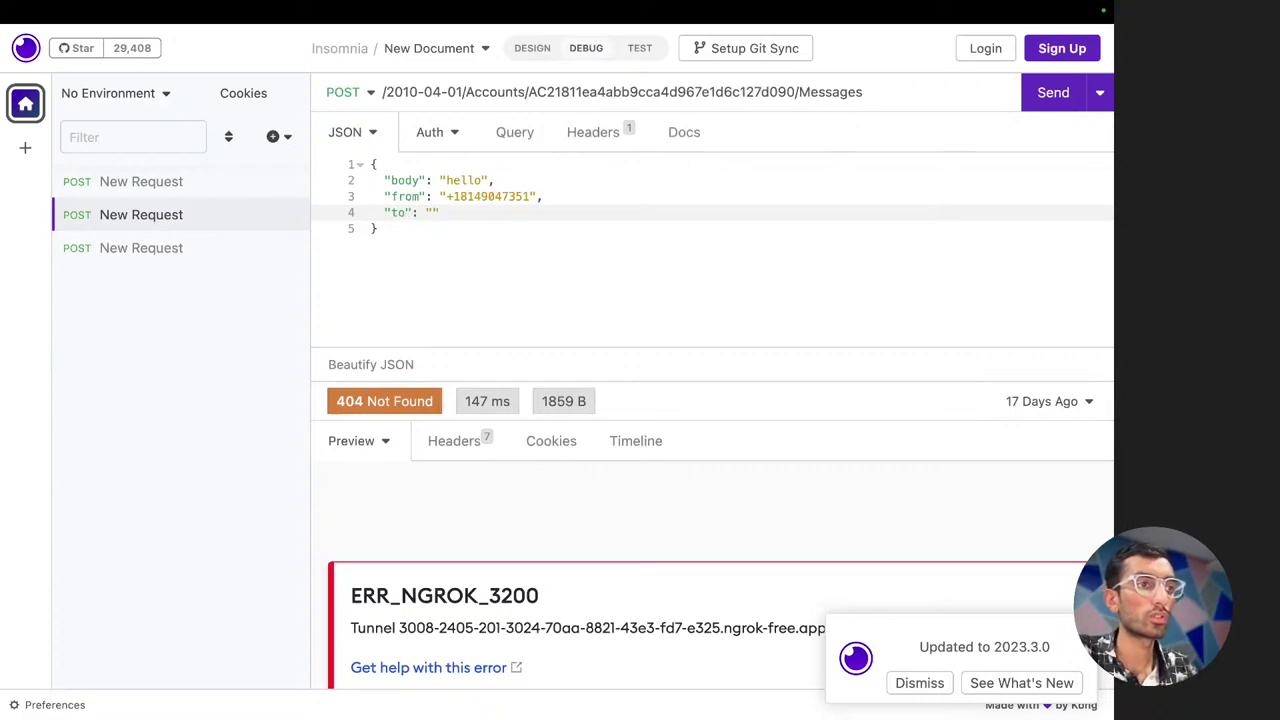
pyautogui.write('": "7000')
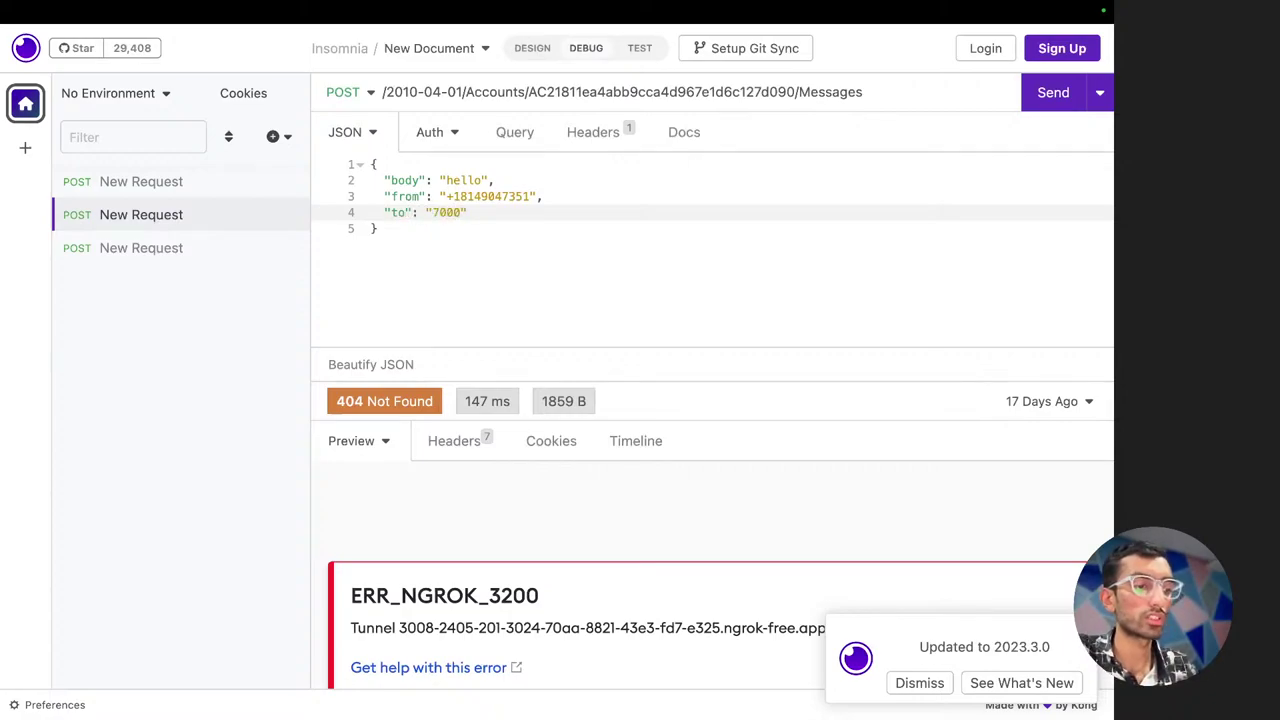
pyautogui.press('BackSpace')
pyautogui.press('BackSpace')
pyautogui.press('BackSpace')
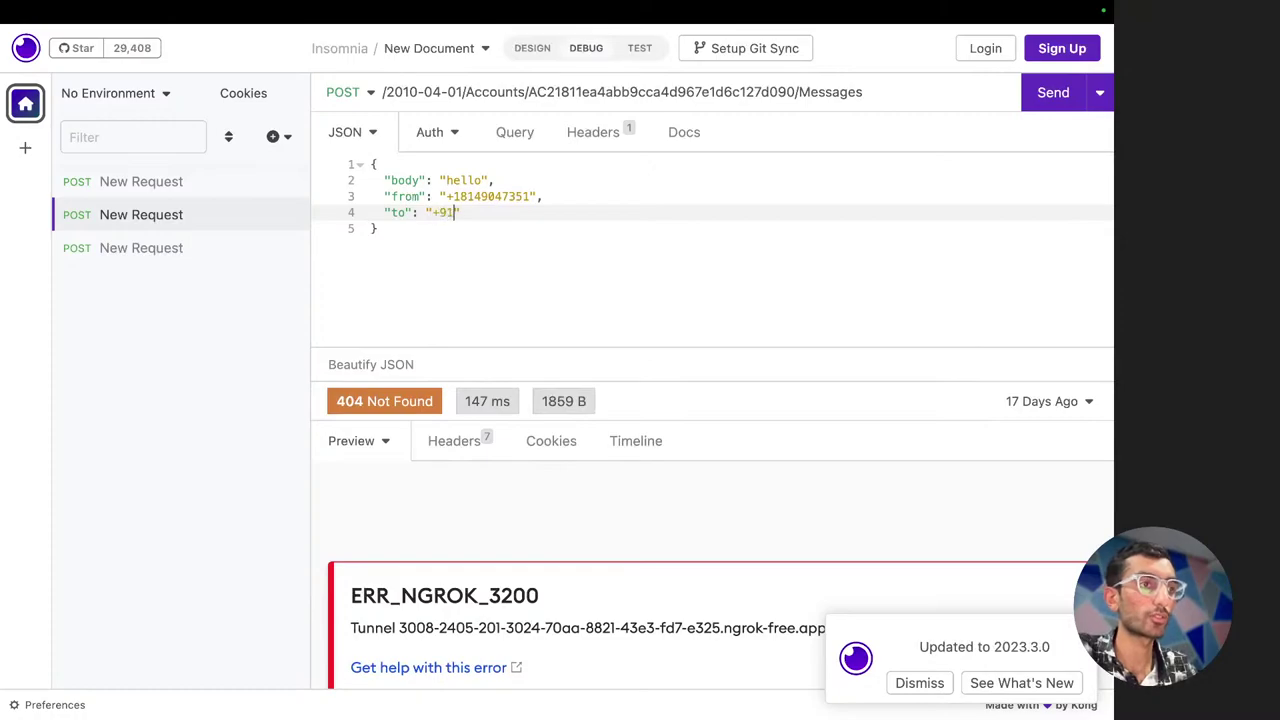
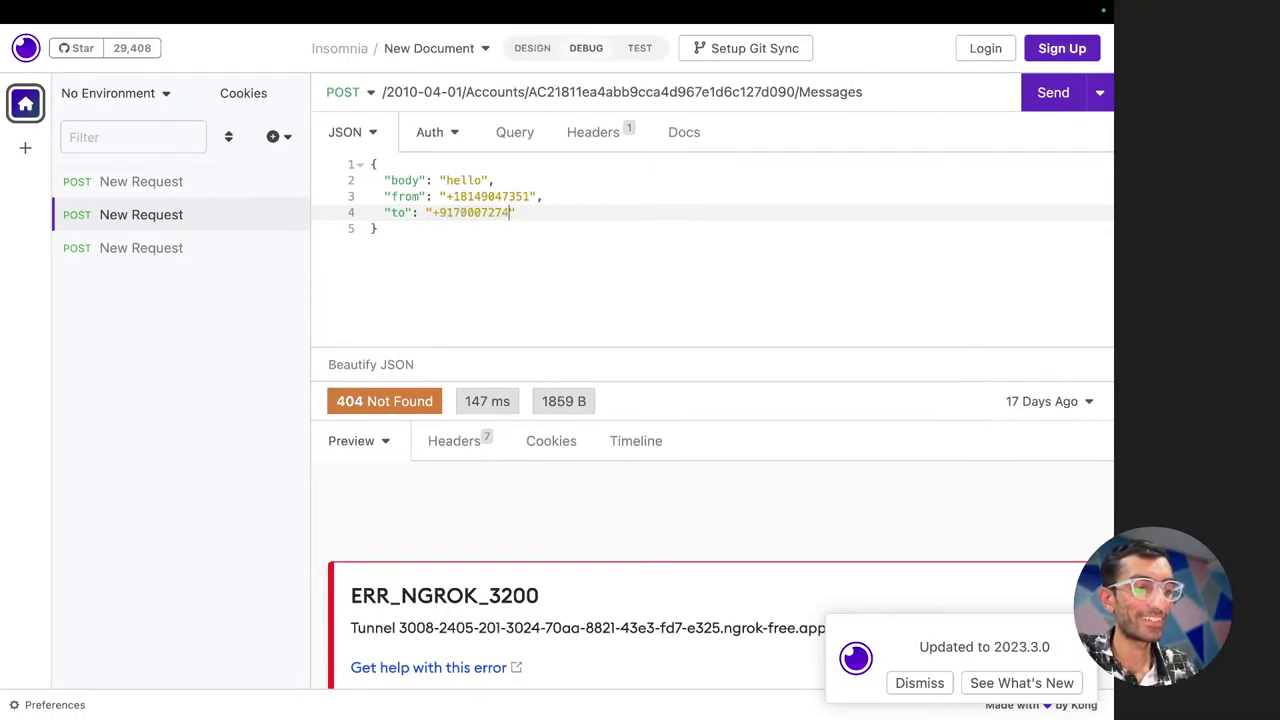
pyautogui.hotkey('ctrl', 'Left')
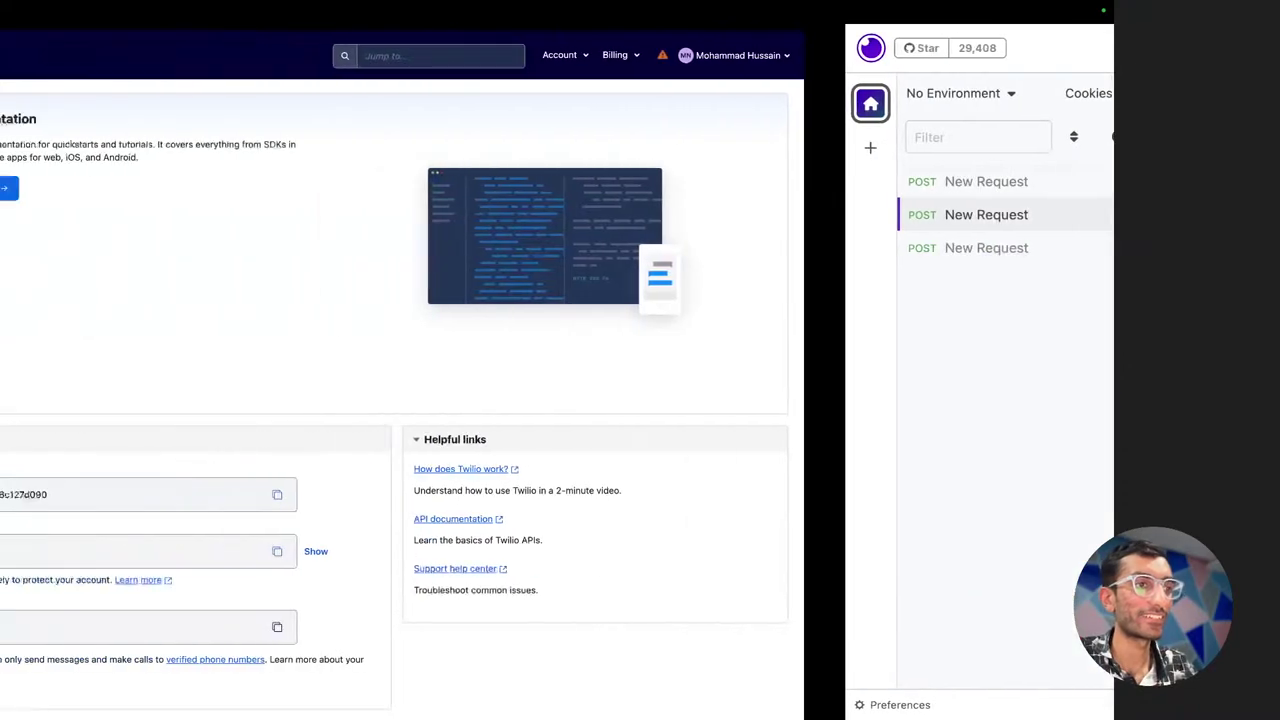